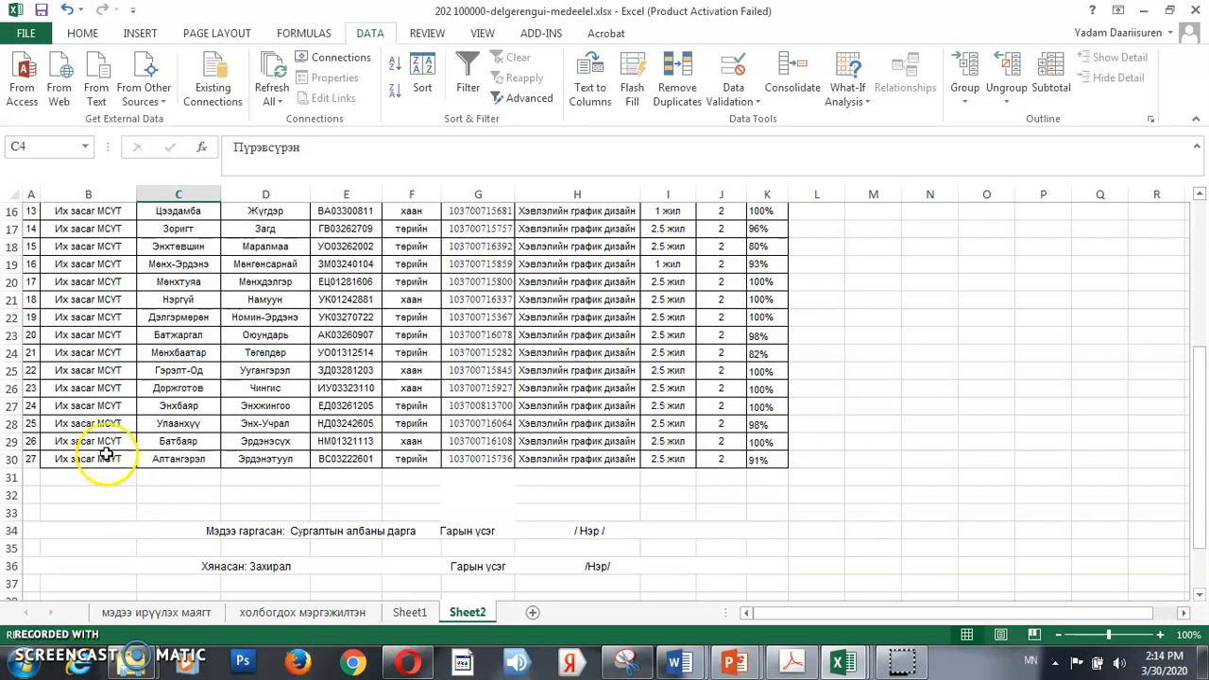
scroll(261, 397, "up", 5)
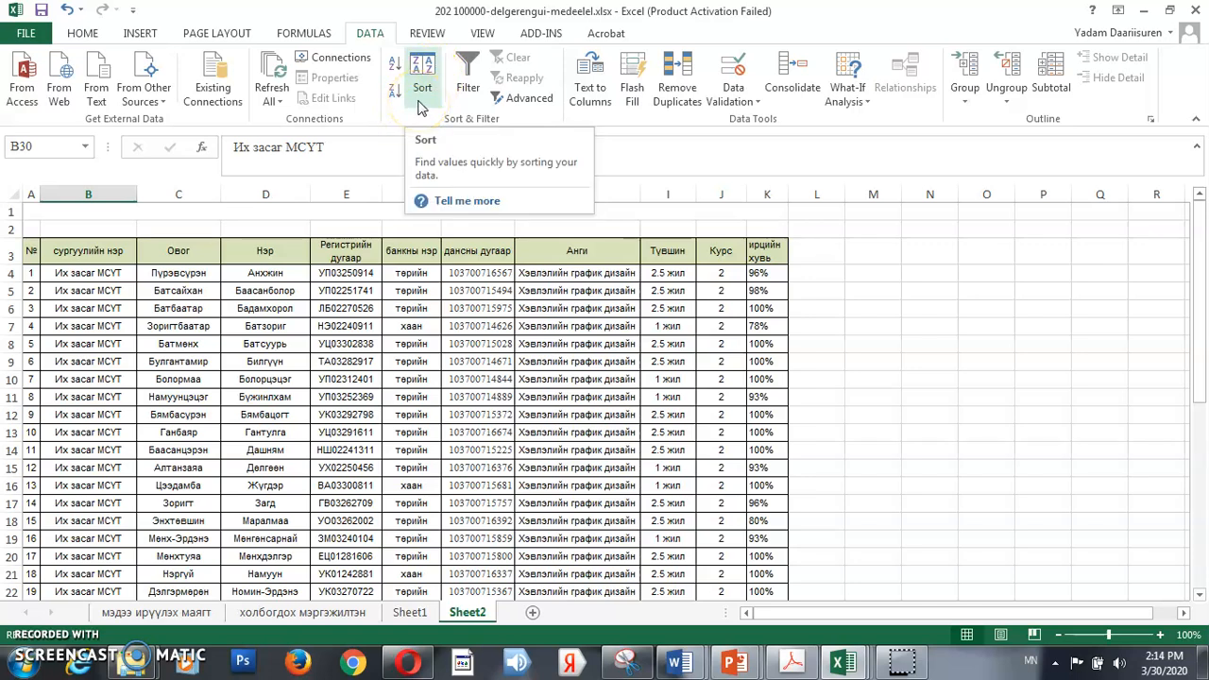
left_click(90, 33)
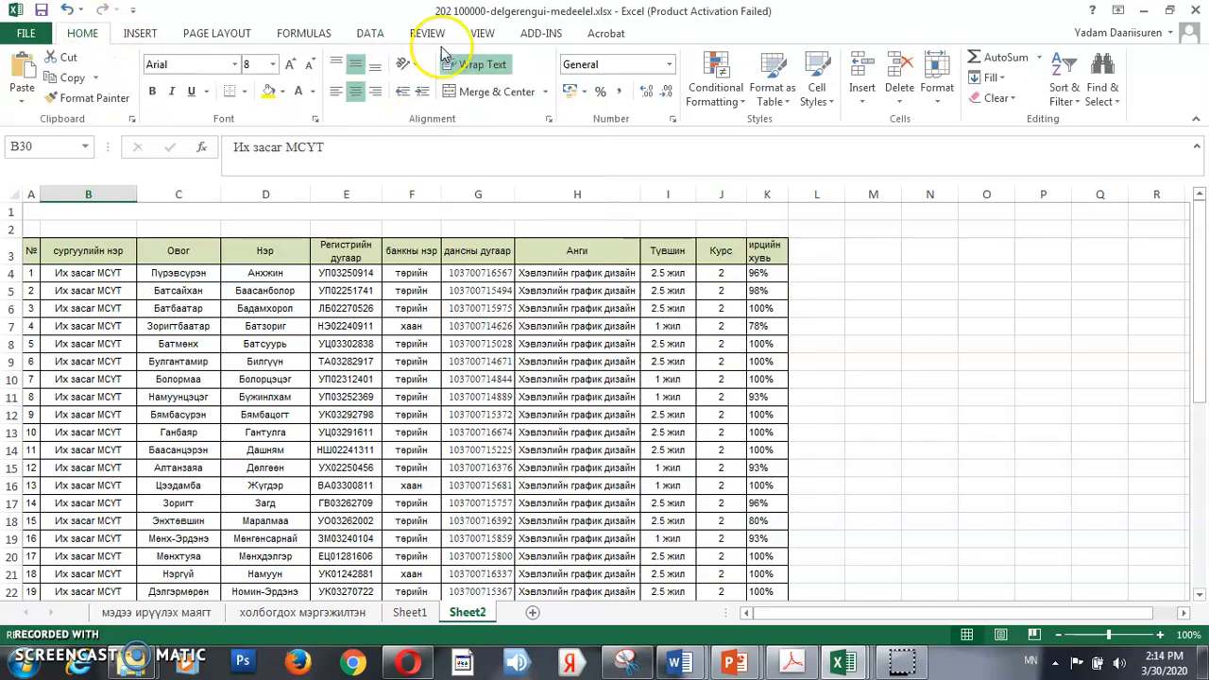
left_click(1077, 102)
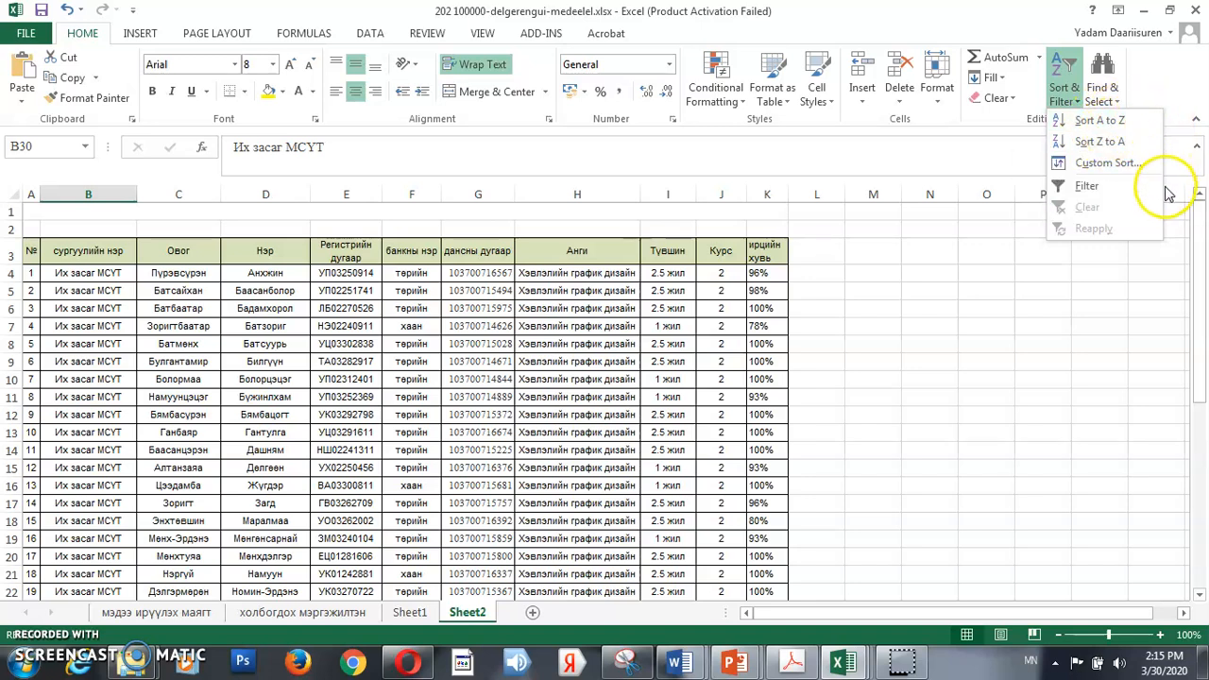
left_click(318, 308)
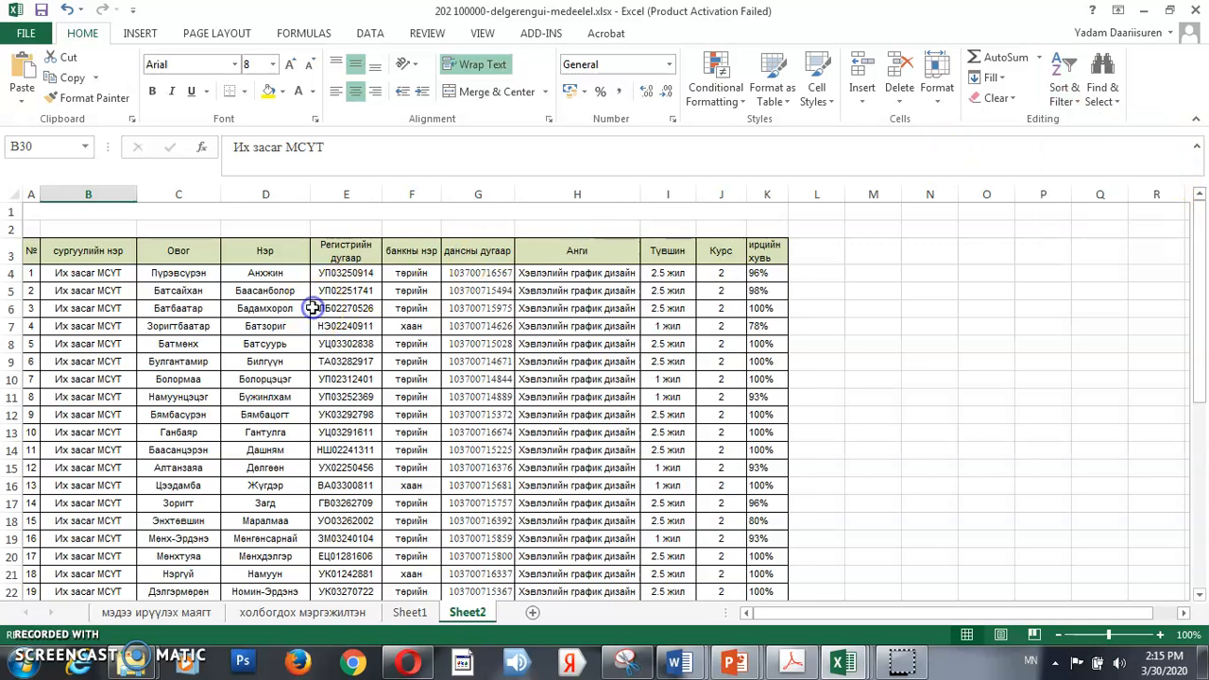
left_click(192, 278)
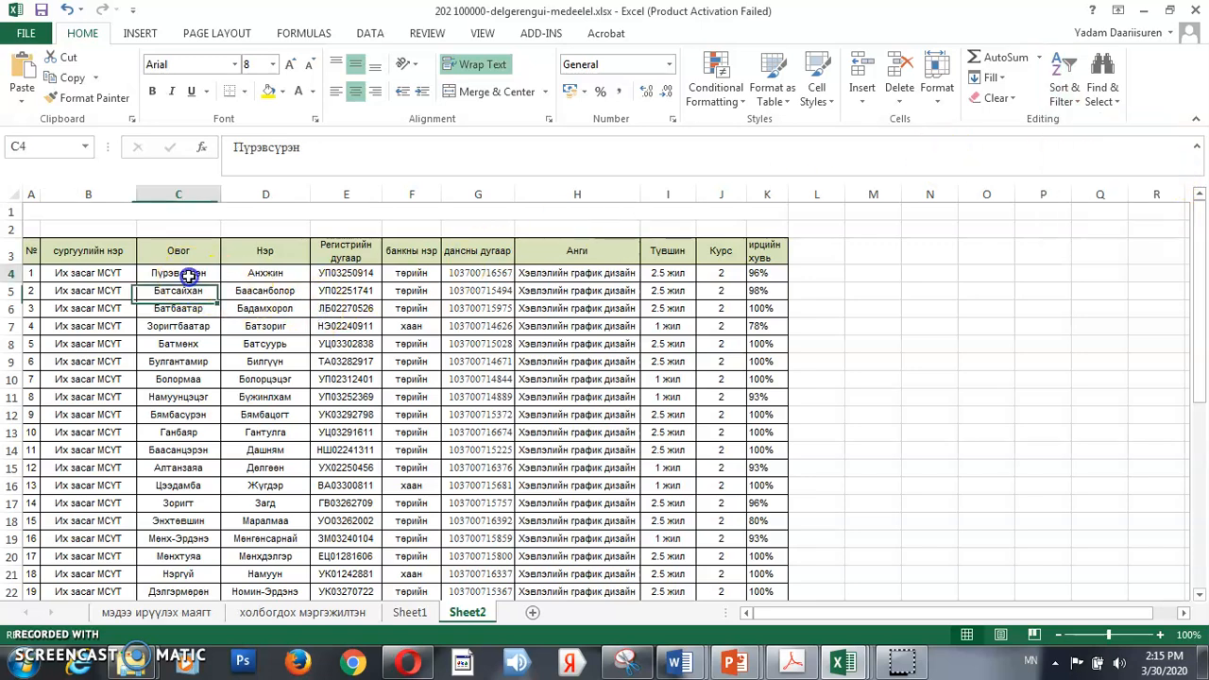
left_click(285, 271)
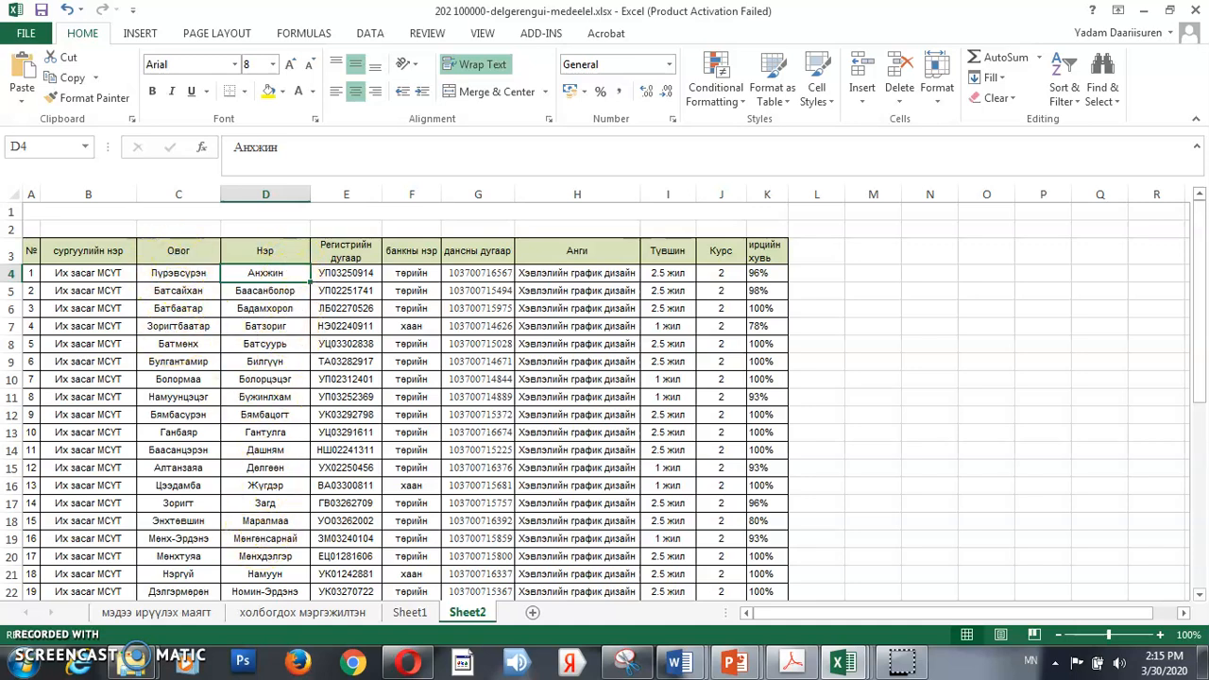
Sort the table in rows 3 to 30 by the Овог column, on values, in A to Z order
left_click_drag(14, 250, 506, 572)
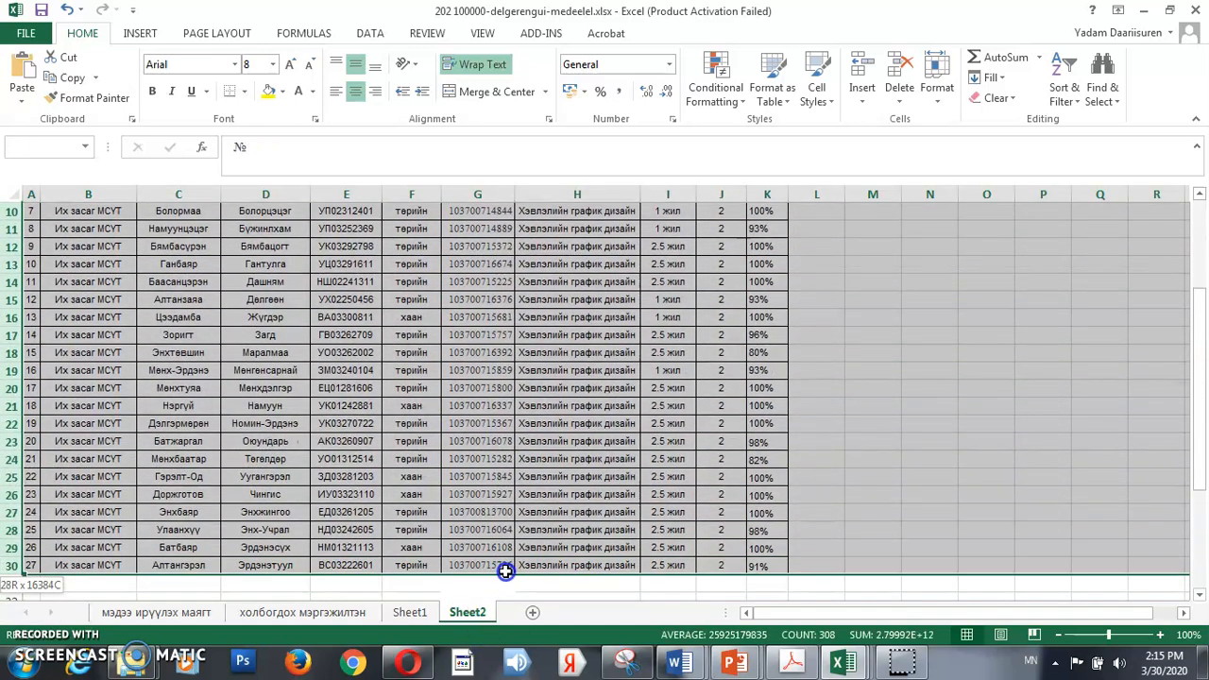
left_click(368, 33)
left_click(425, 72)
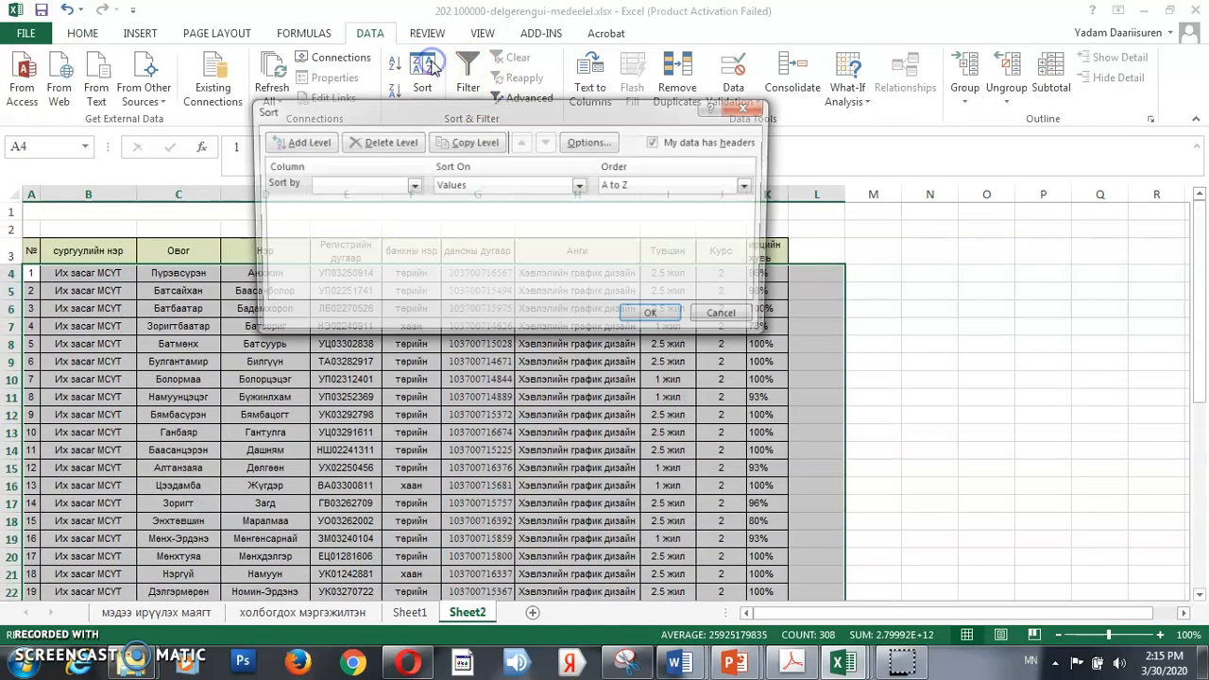
left_click_drag(546, 115, 882, 75)
left_click(680, 144)
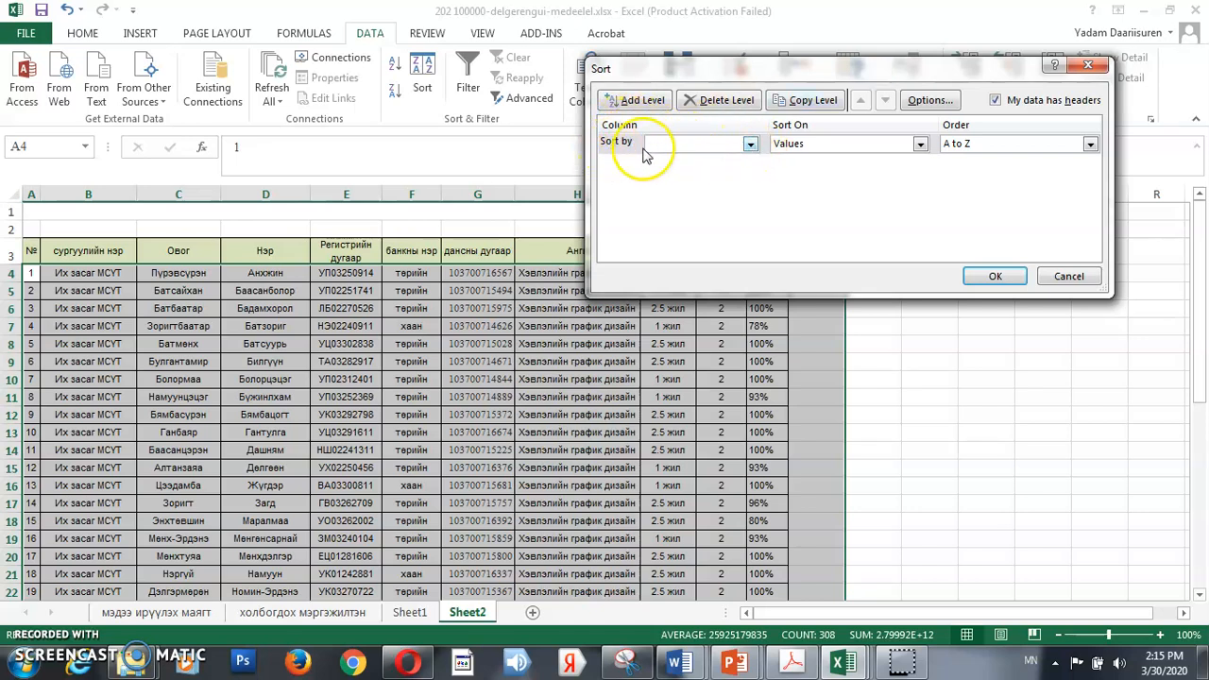
left_click(752, 144)
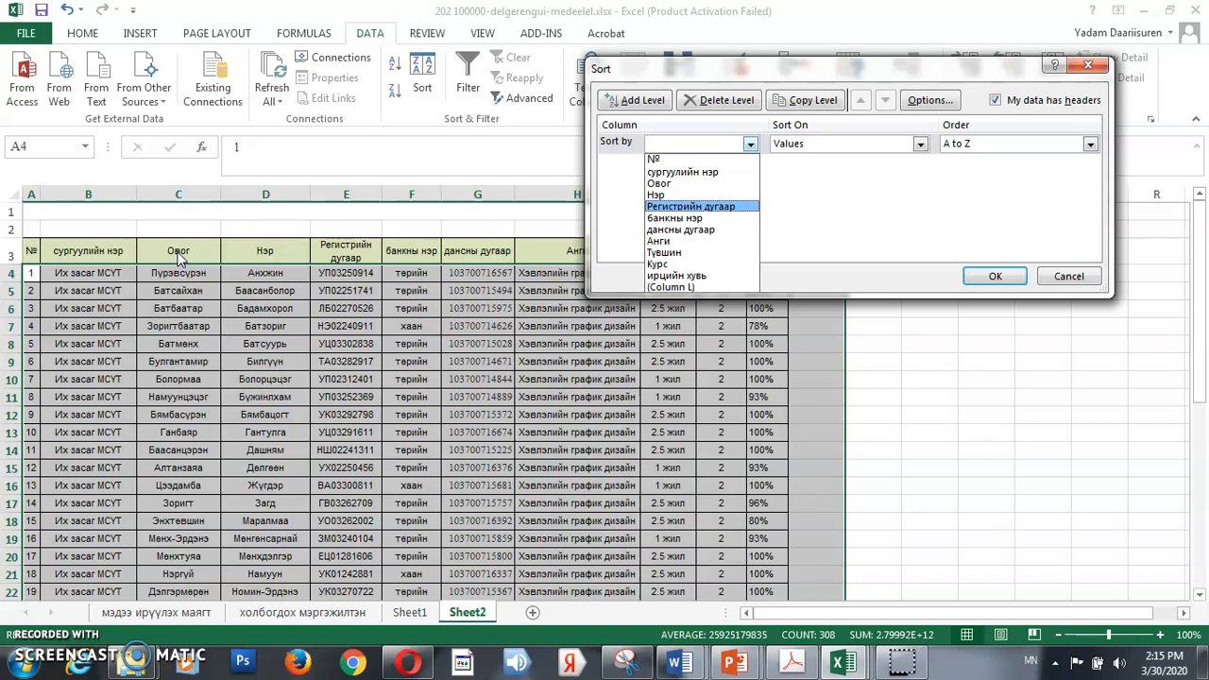
left_click(663, 184)
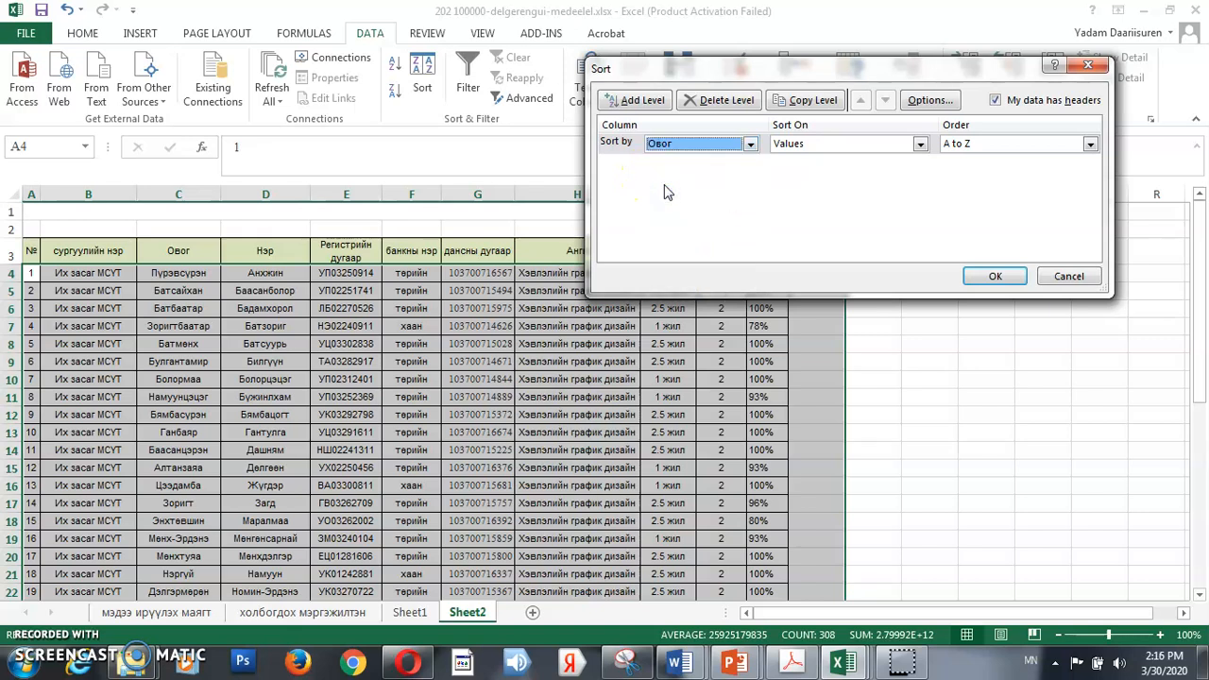
left_click(919, 144)
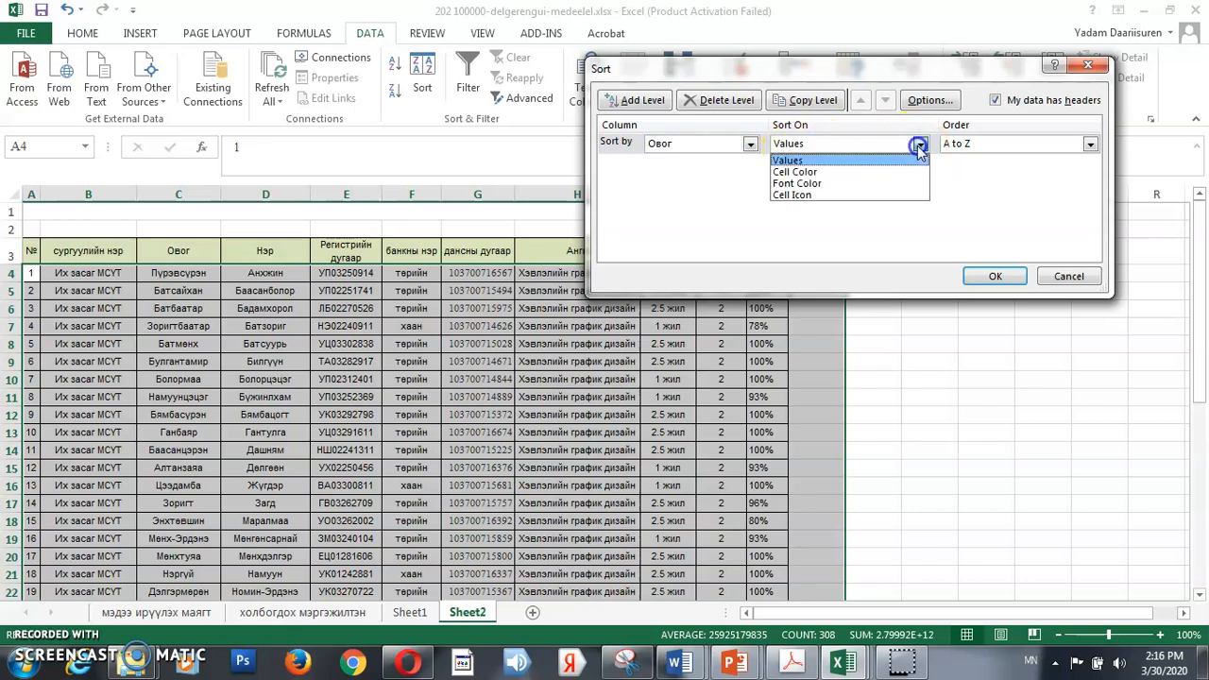
left_click(845, 163)
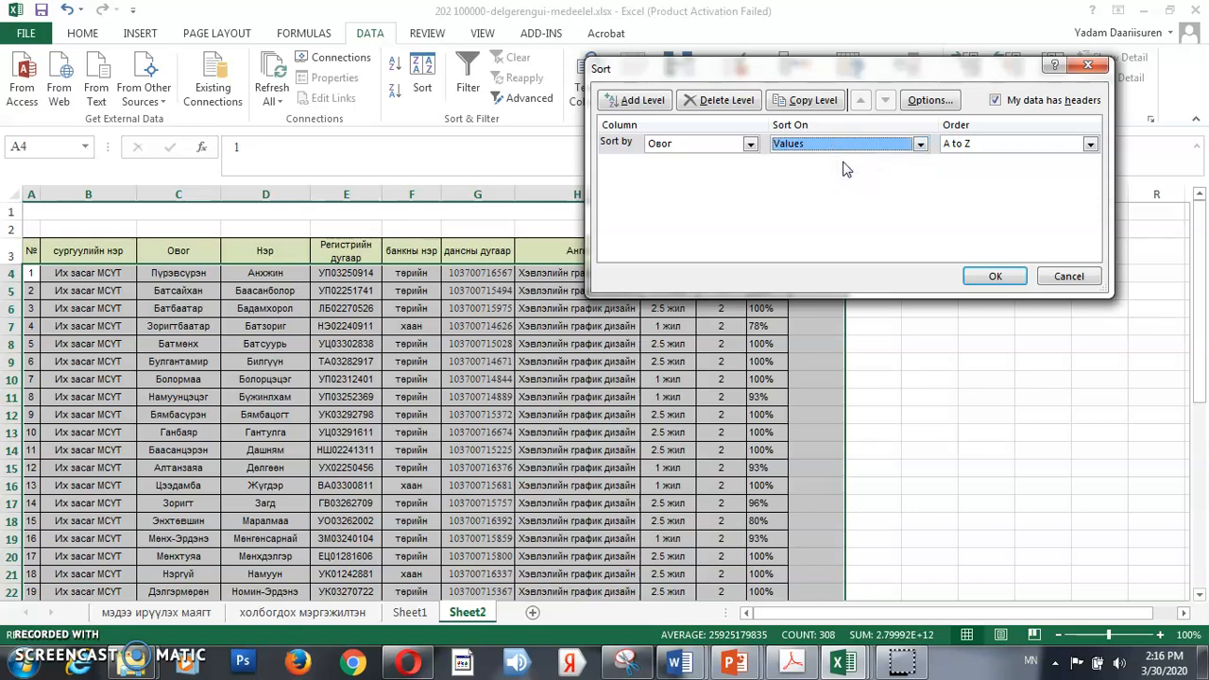
left_click(1006, 145)
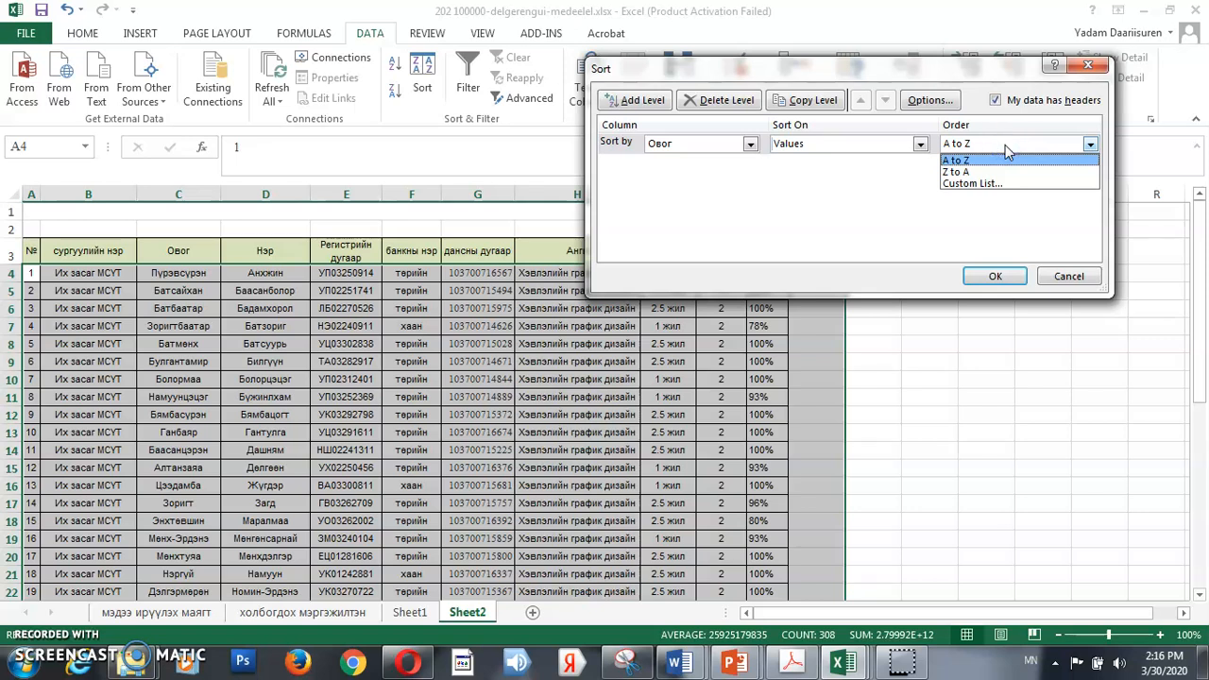
left_click(1010, 163)
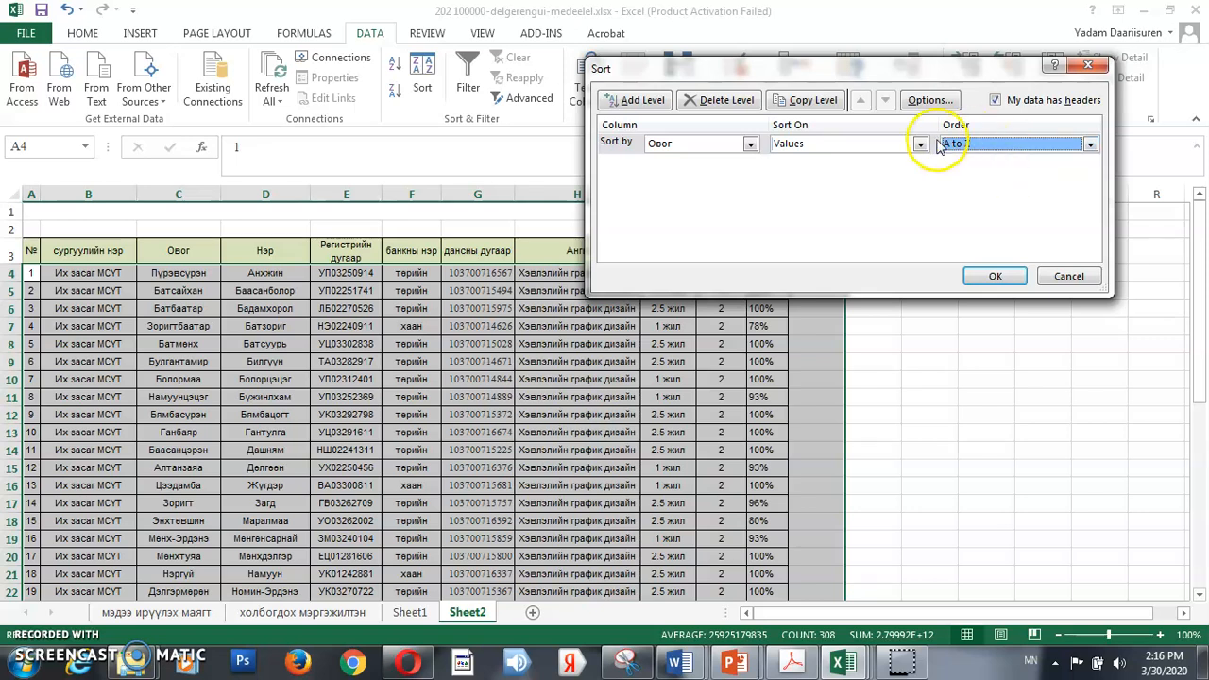
left_click(988, 279)
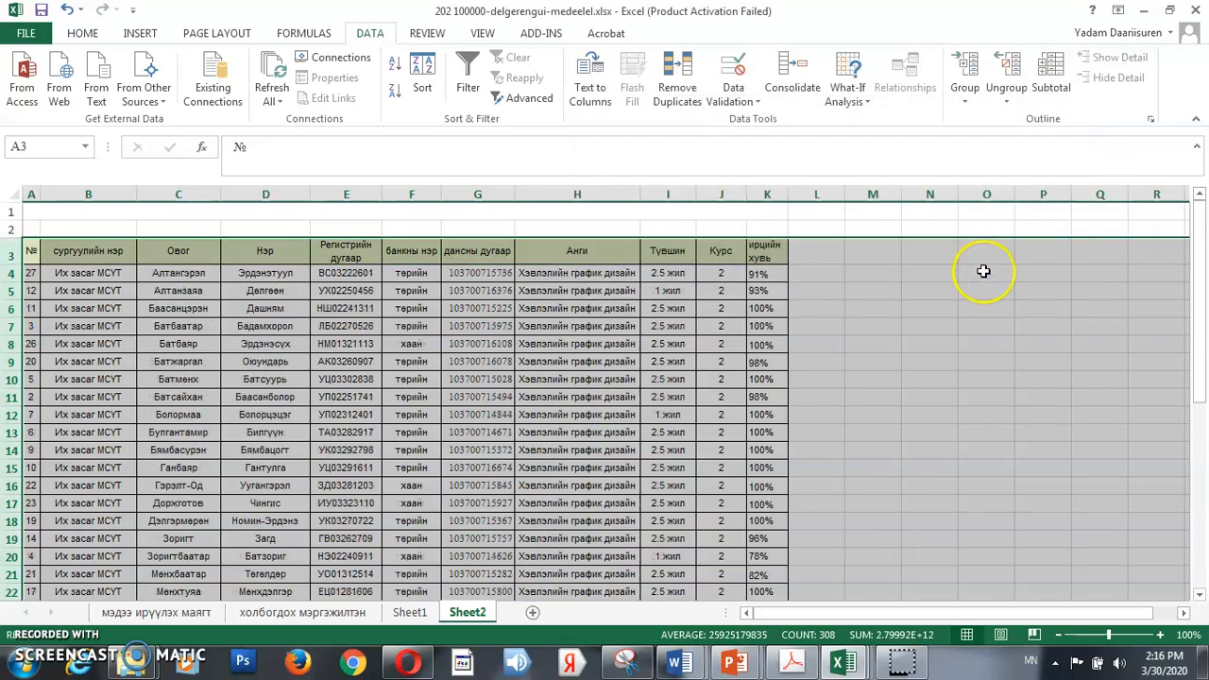
Examine the alphabetical order of the entries in the Овог column
left_click(185, 275)
left_click(187, 291)
left_click(187, 309)
left_click(190, 327)
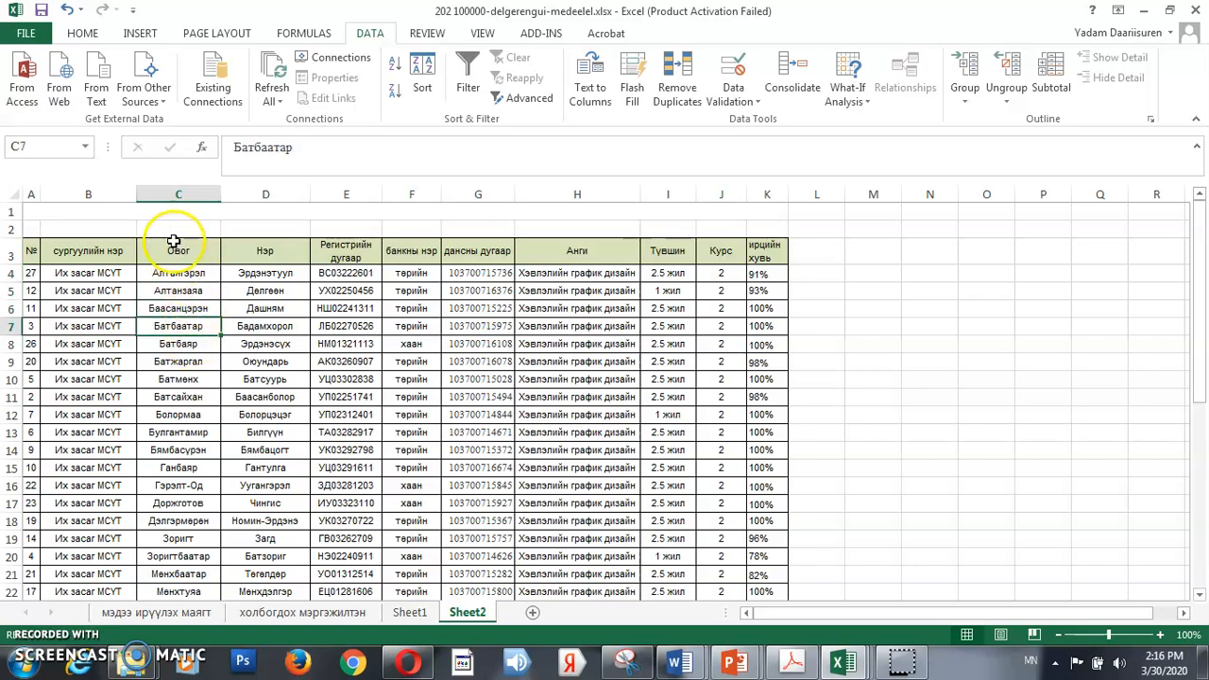
left_click_drag(170, 252, 192, 635)
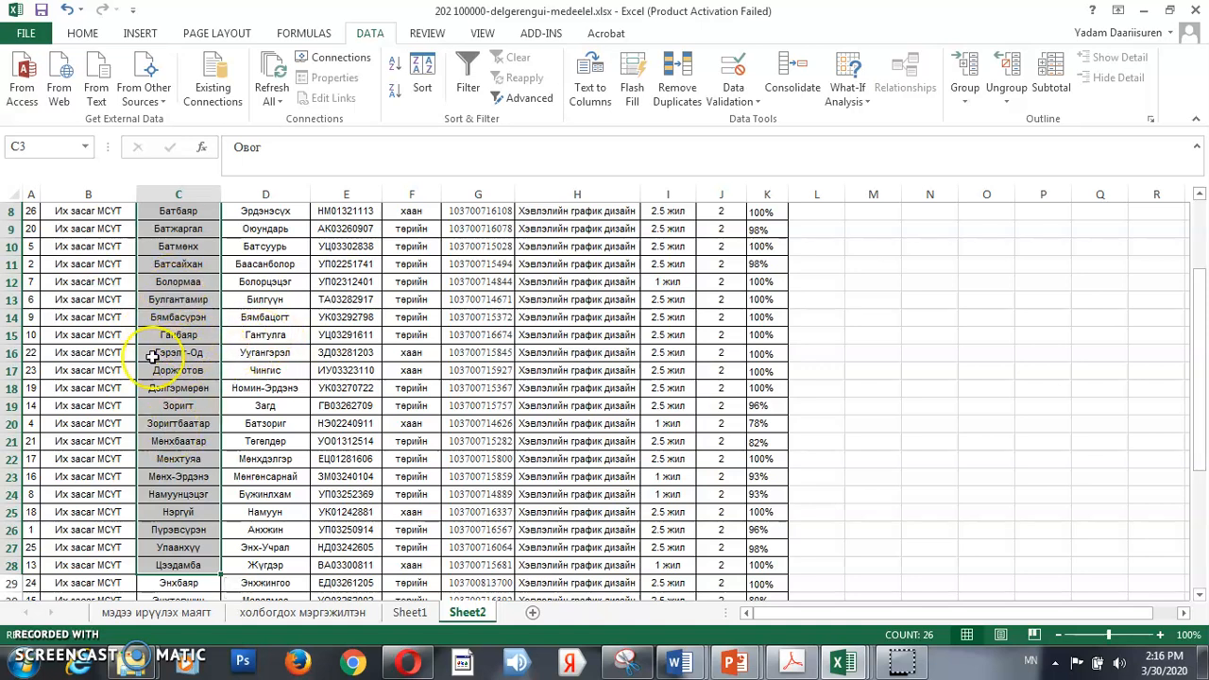
scroll(147, 368, "up", 2)
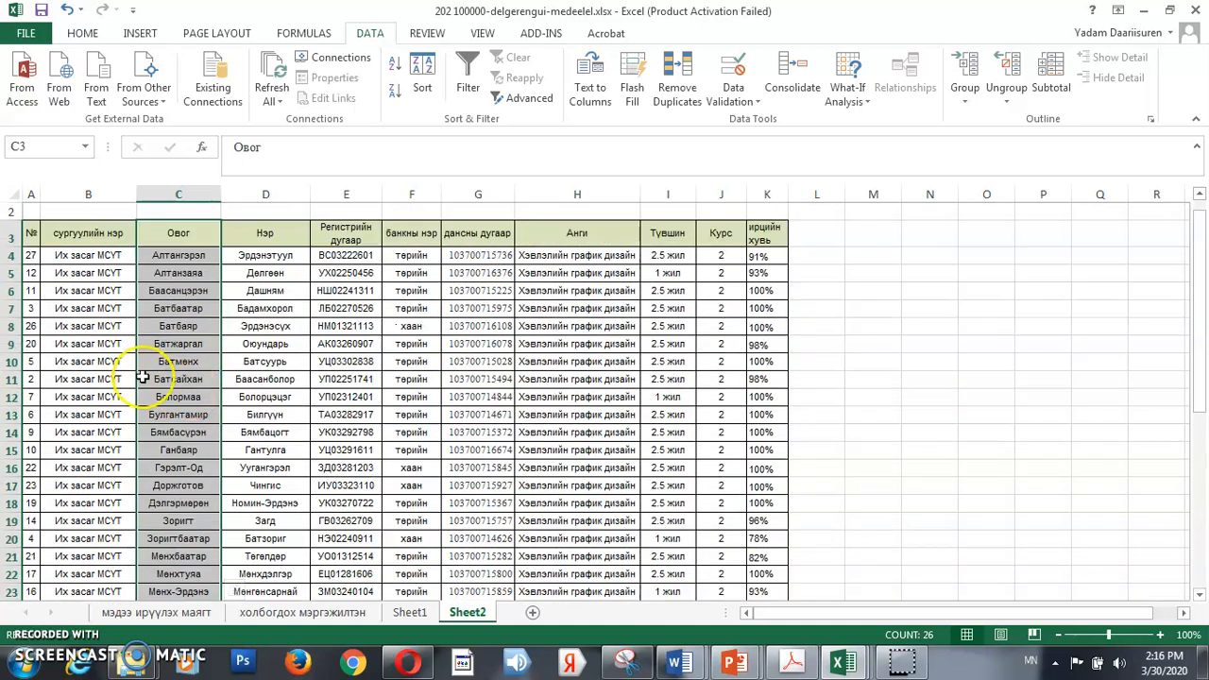
left_click(29, 230)
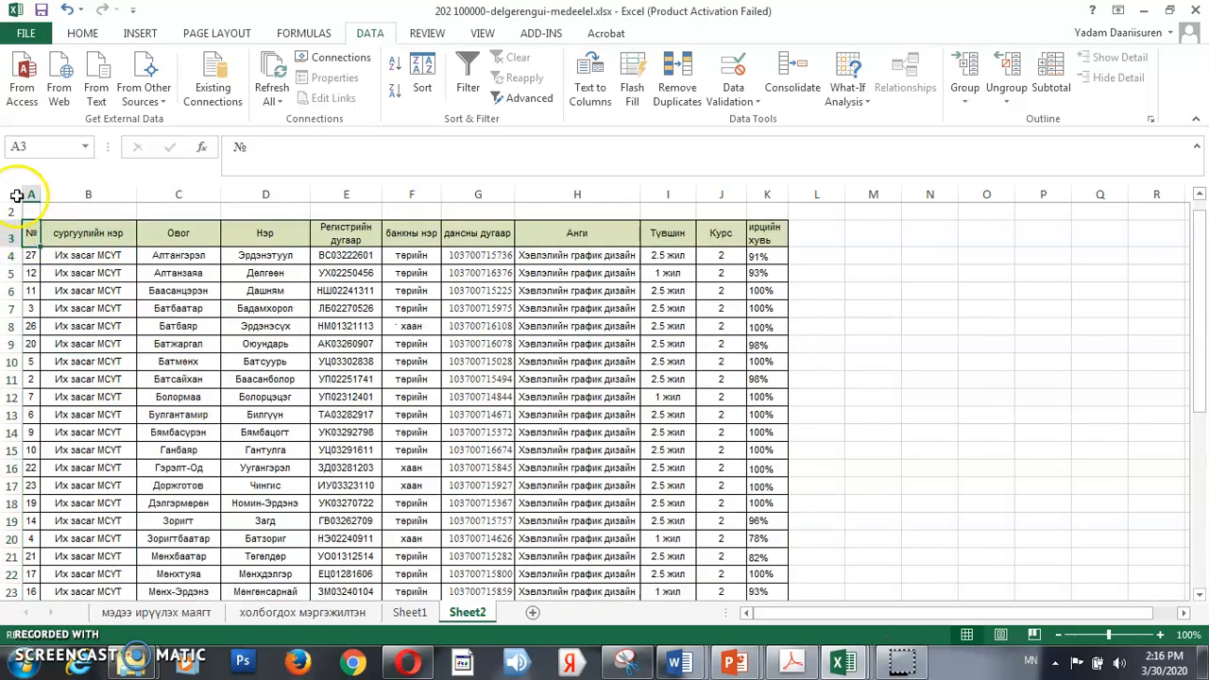
left_click(17, 195)
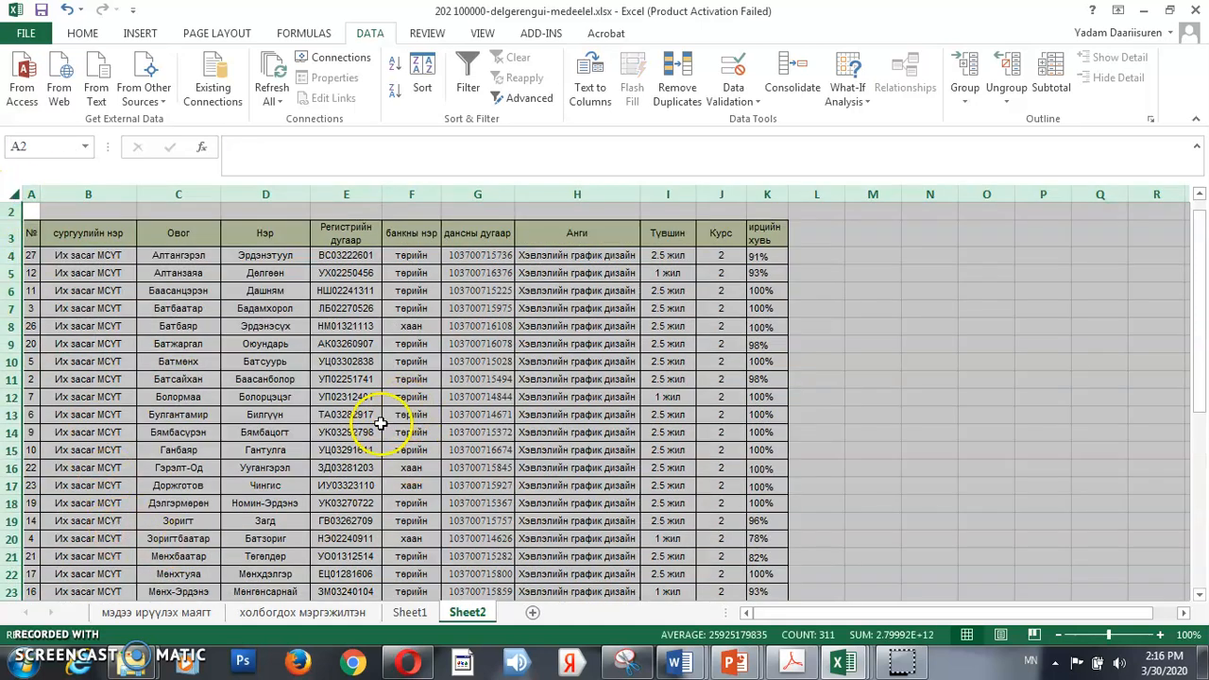
left_click(241, 326)
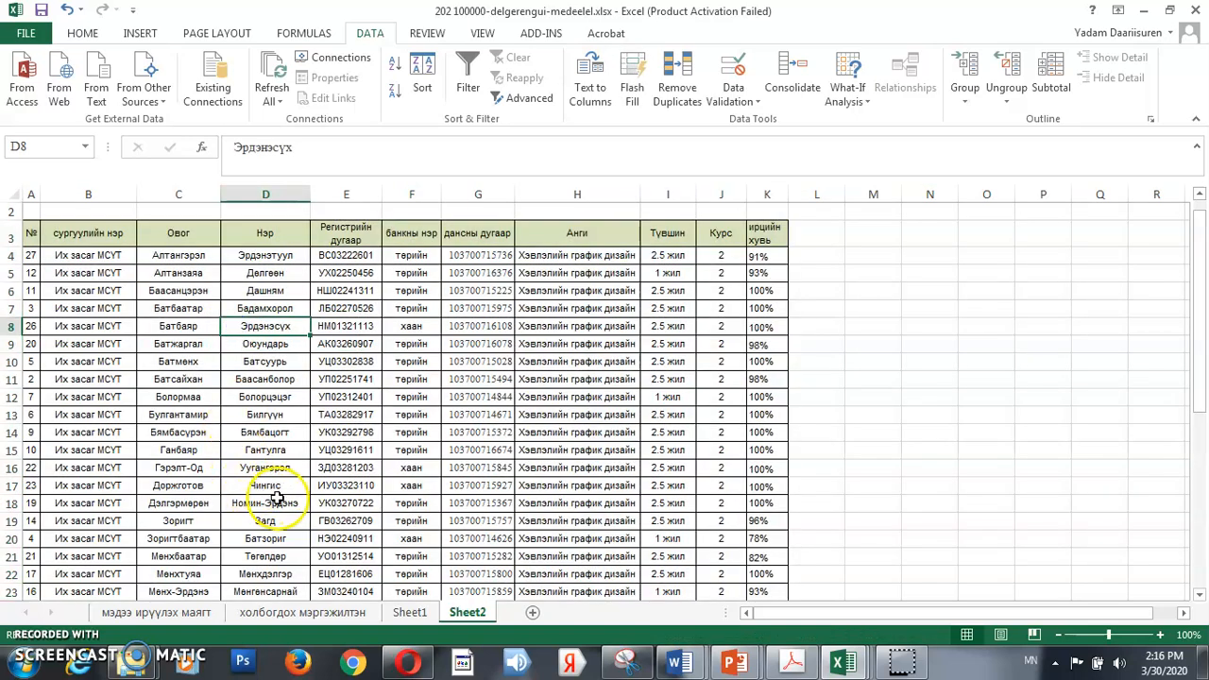
left_click(493, 258)
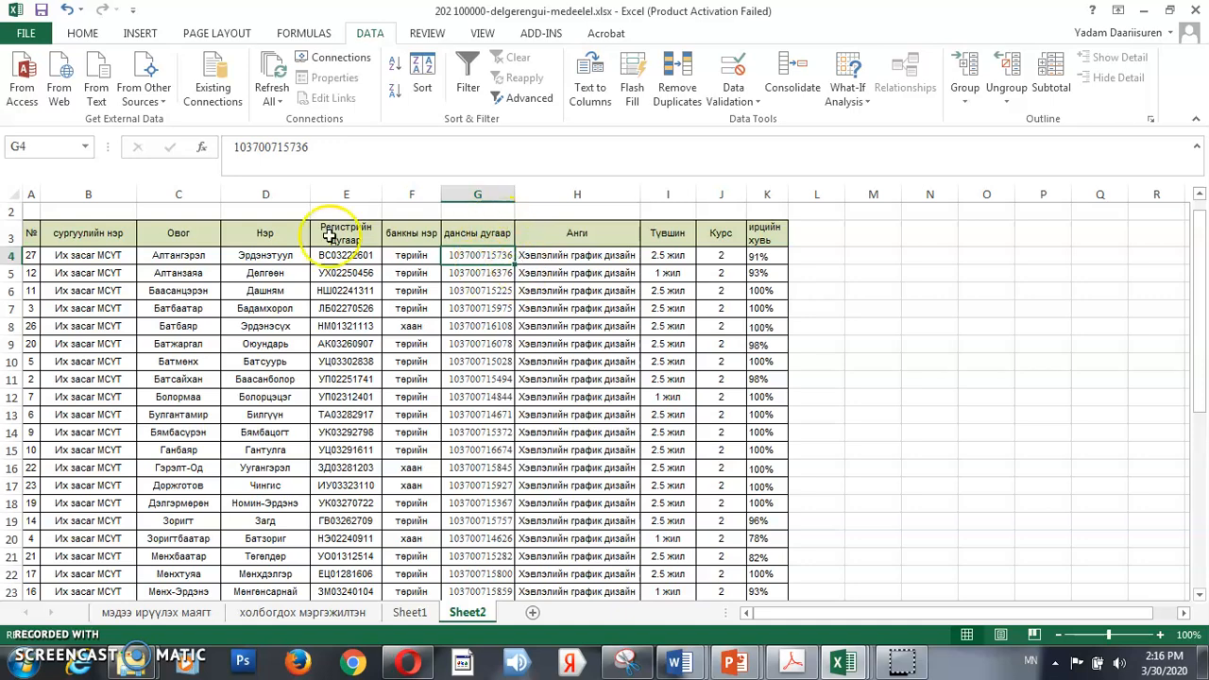
Custom-sort the table range A3:K30 by the дансны дугаар column, from largest to smallest
left_click_drag(28, 231, 774, 564)
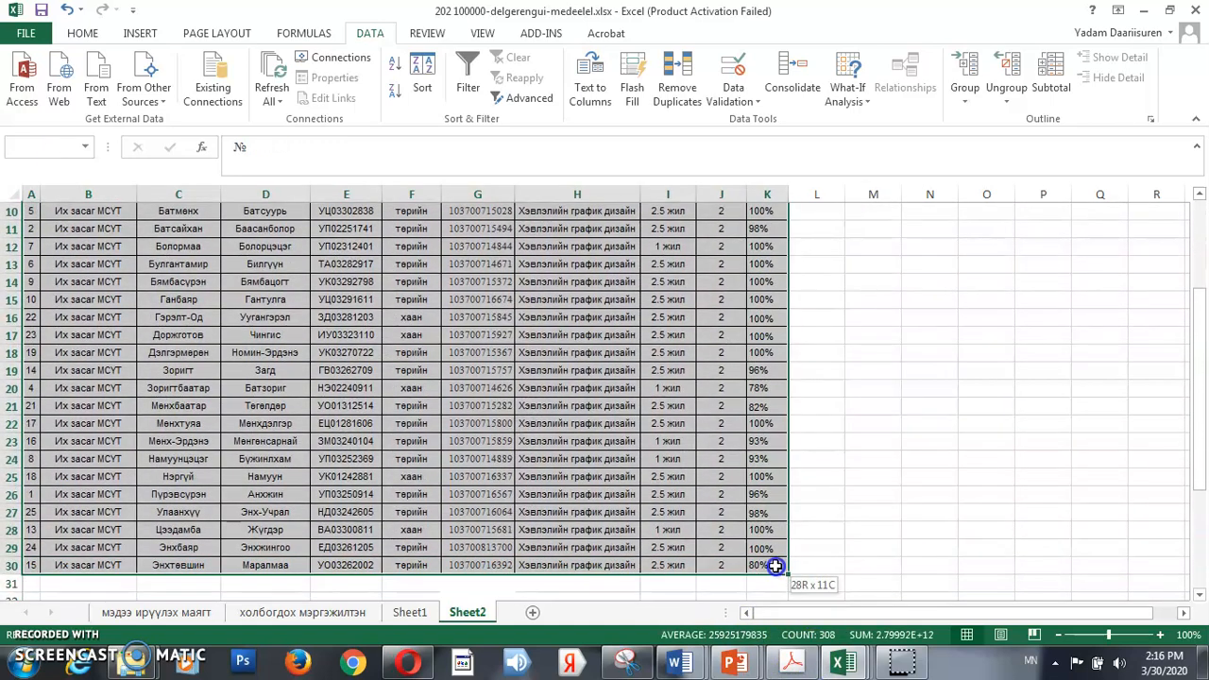
scroll(443, 408, "up", 3)
scroll(453, 400, "down", 1)
scroll(691, 286, "up", 1)
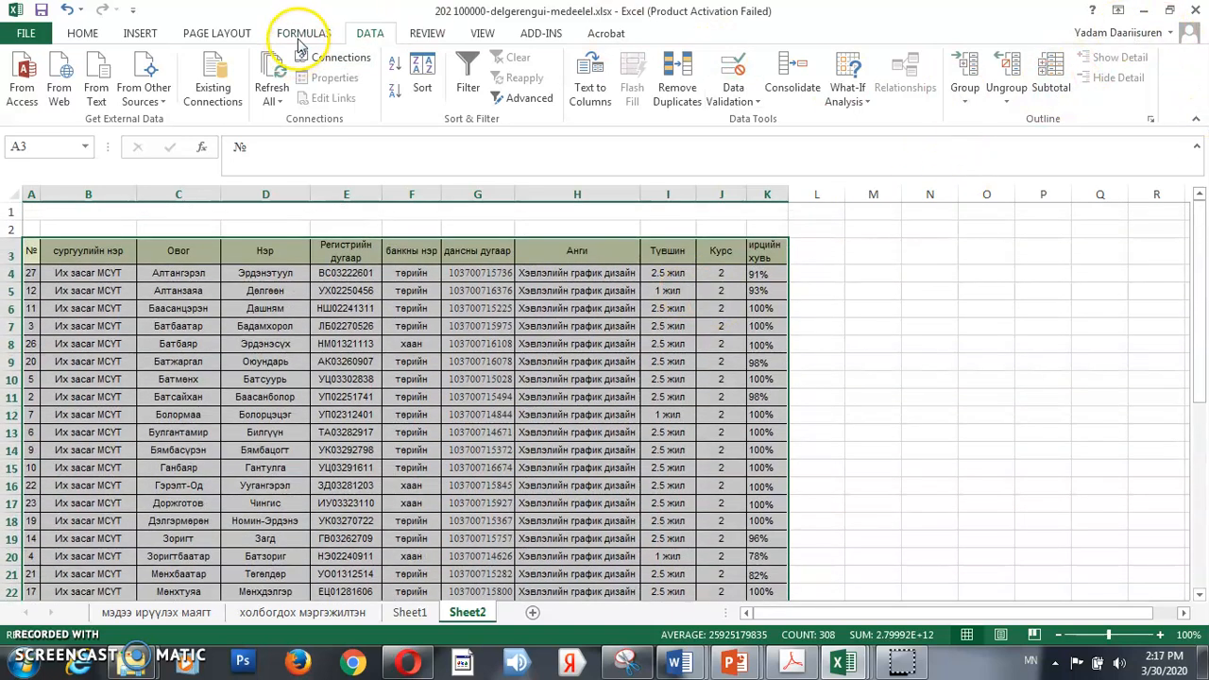
left_click(94, 33)
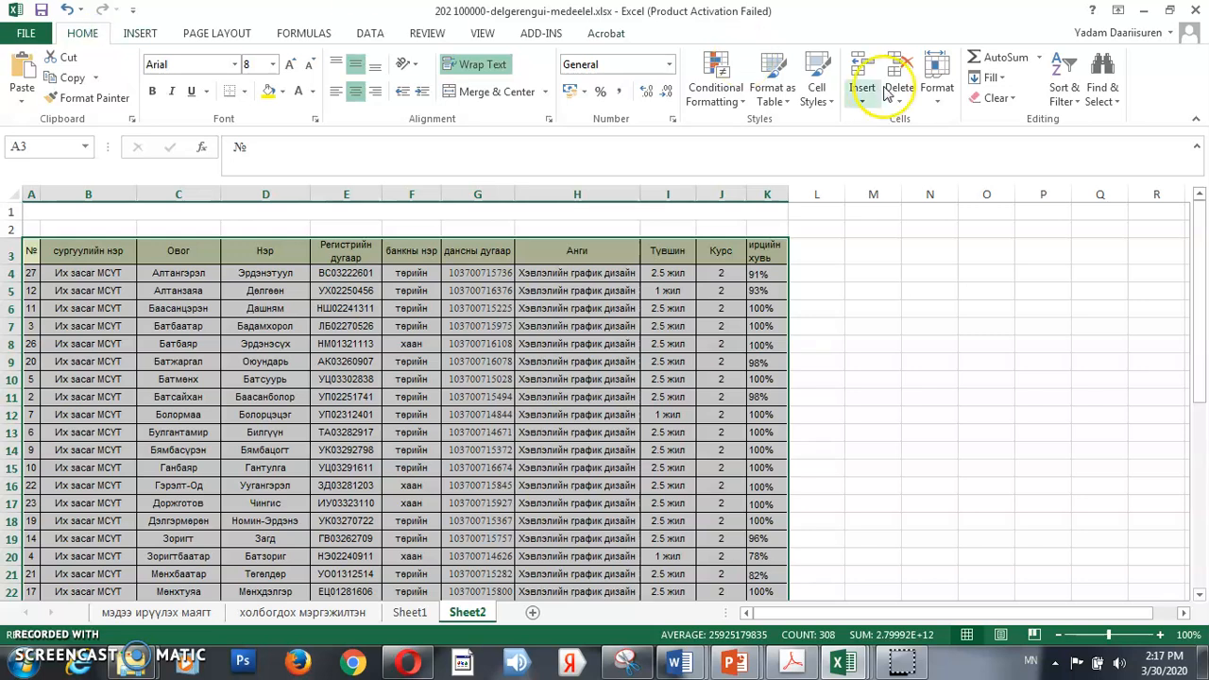
left_click(1059, 85)
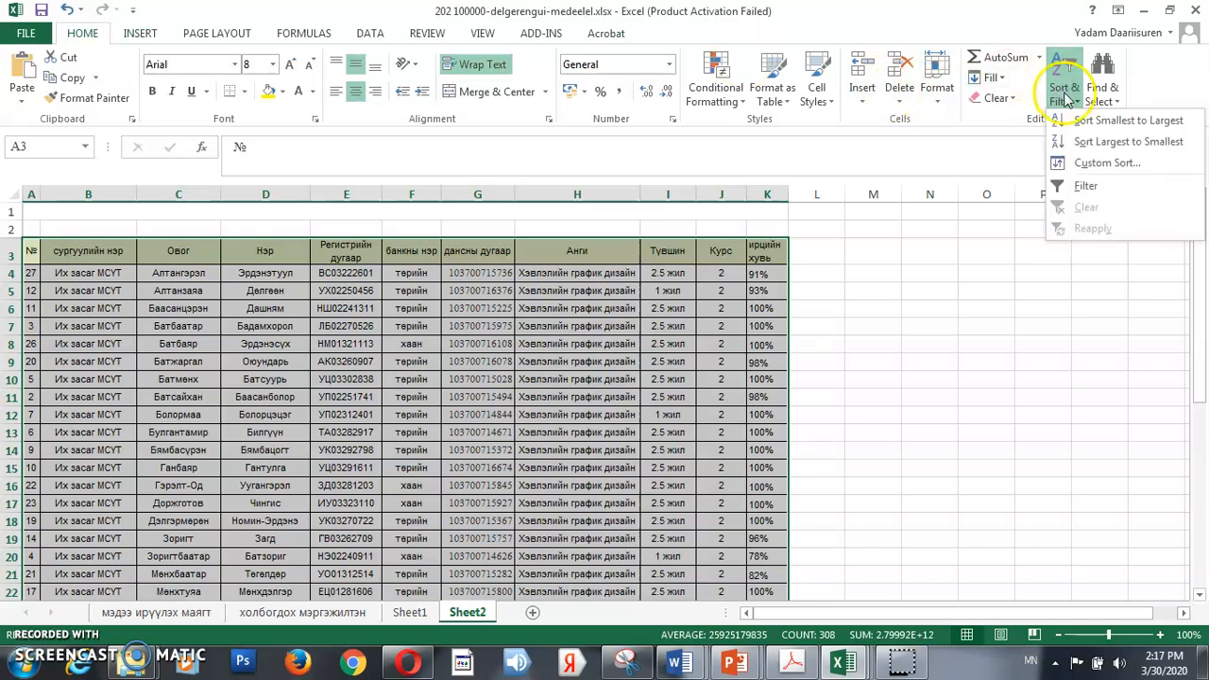
left_click(1106, 164)
left_click(753, 145)
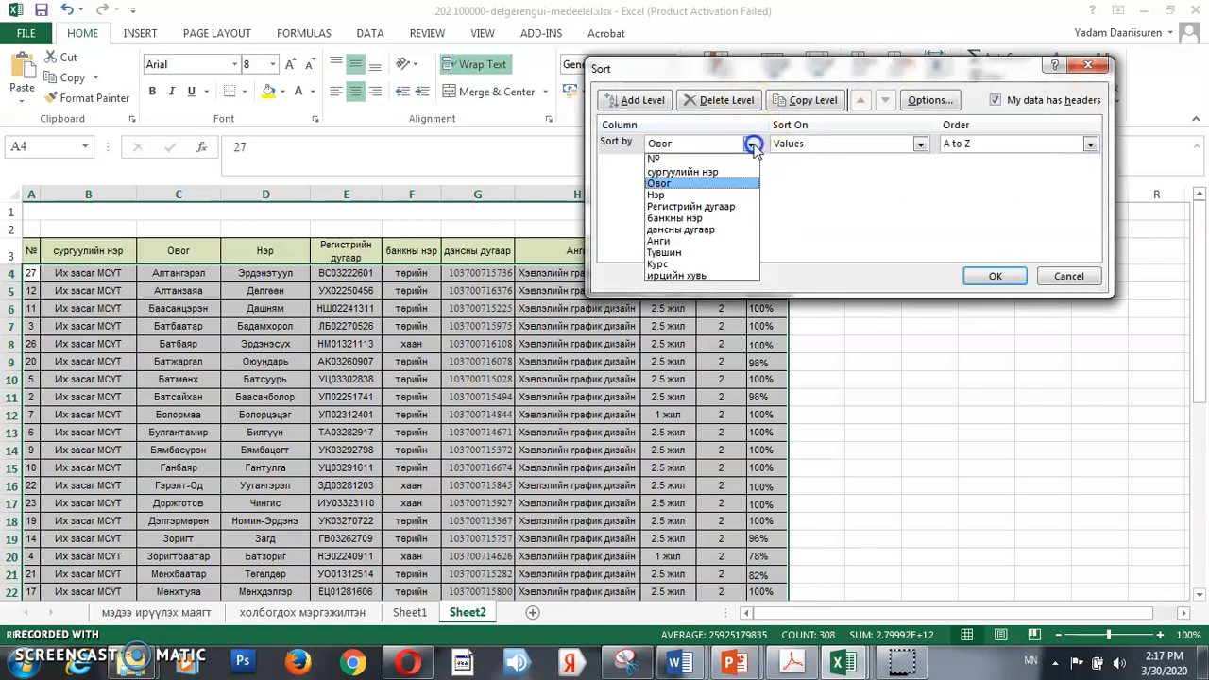
left_click(751, 231)
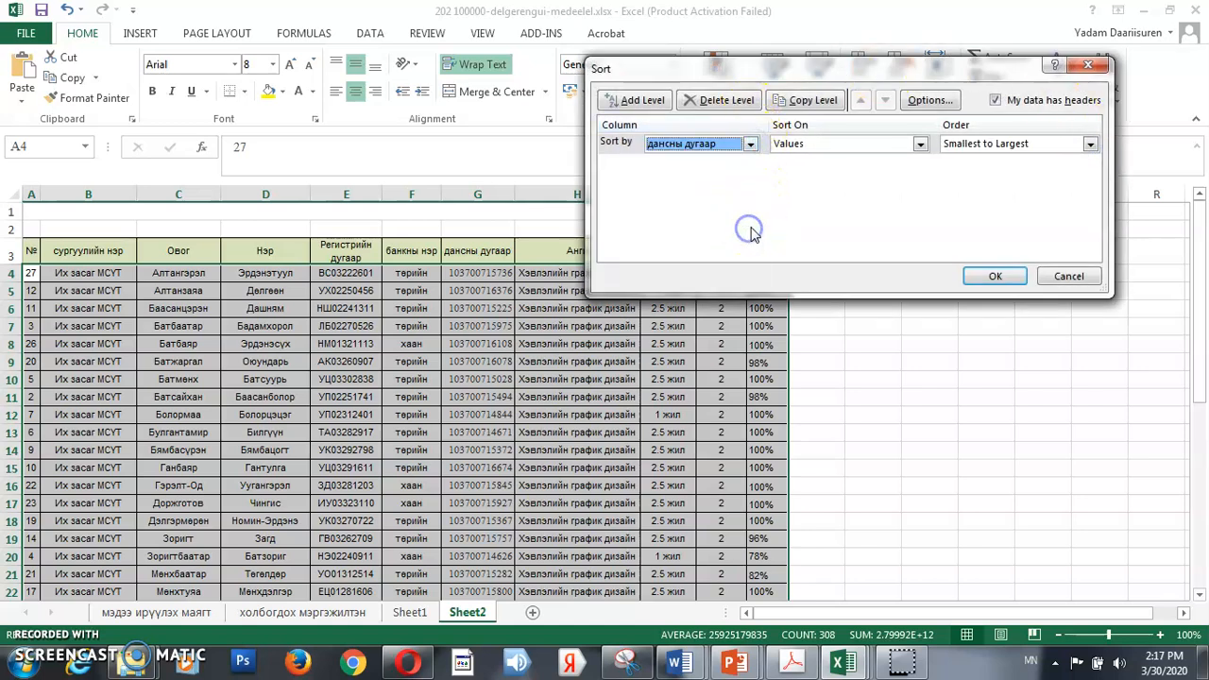
left_click(1091, 146)
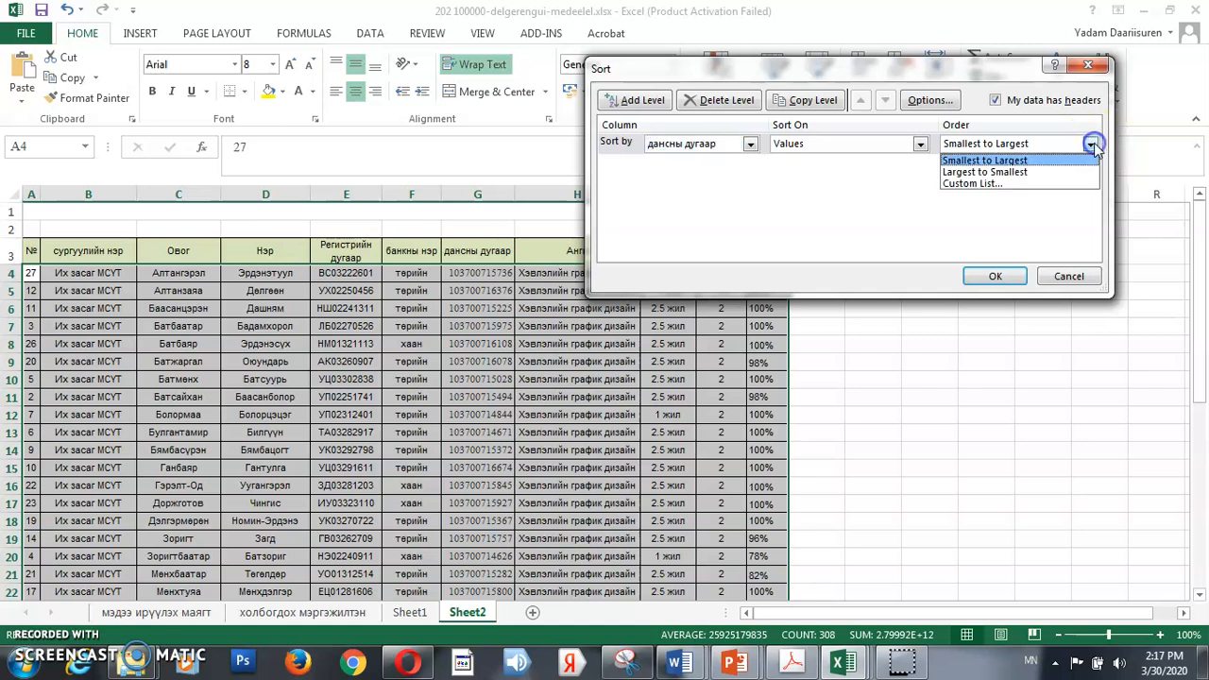
left_click(1020, 173)
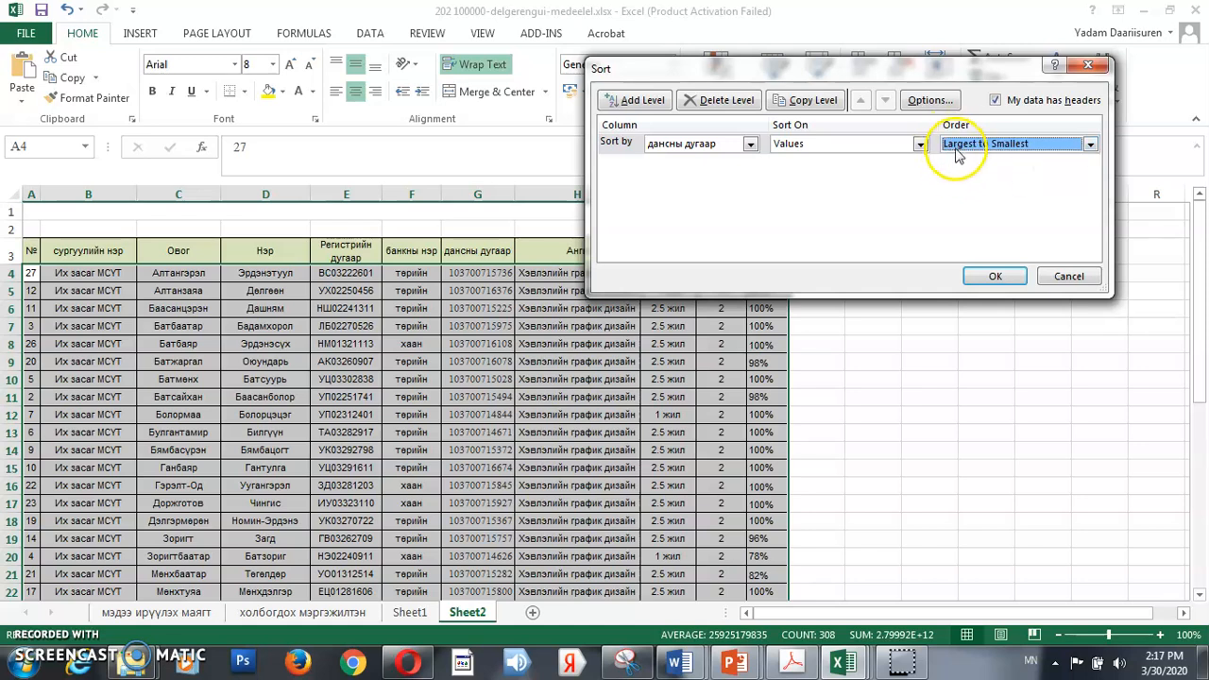
left_click(996, 276)
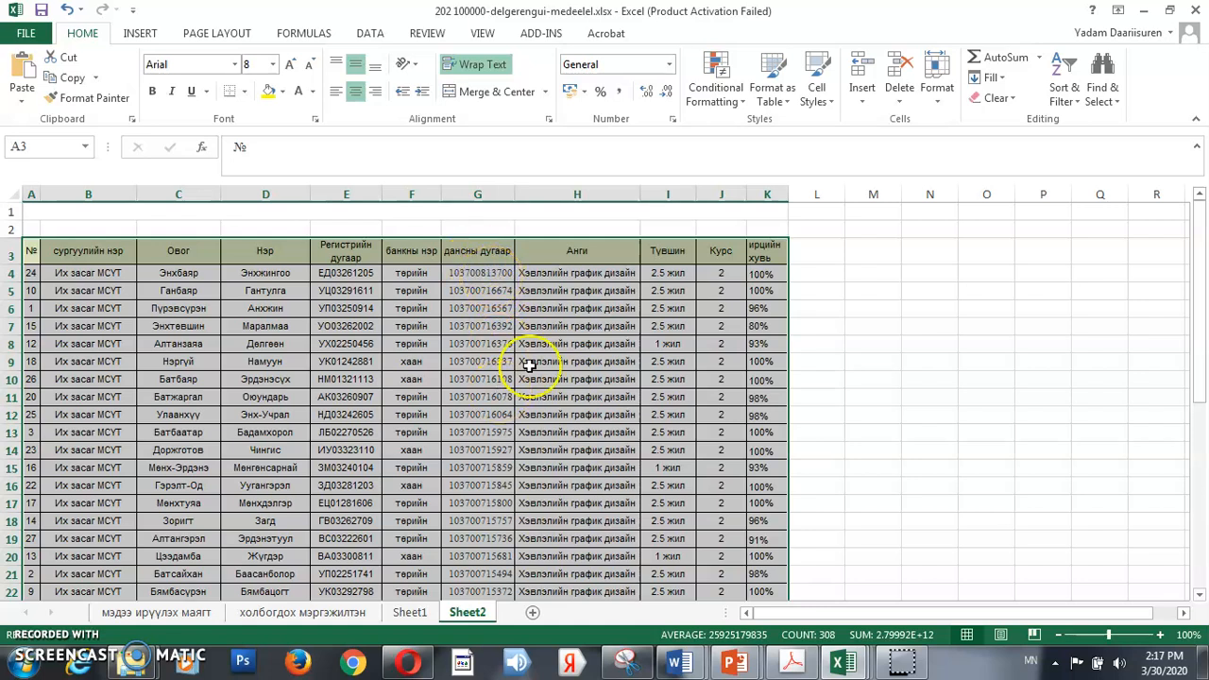
Custom-sort the table by the ирцийн хувь column, on values, from smallest to largest
left_click(1063, 87)
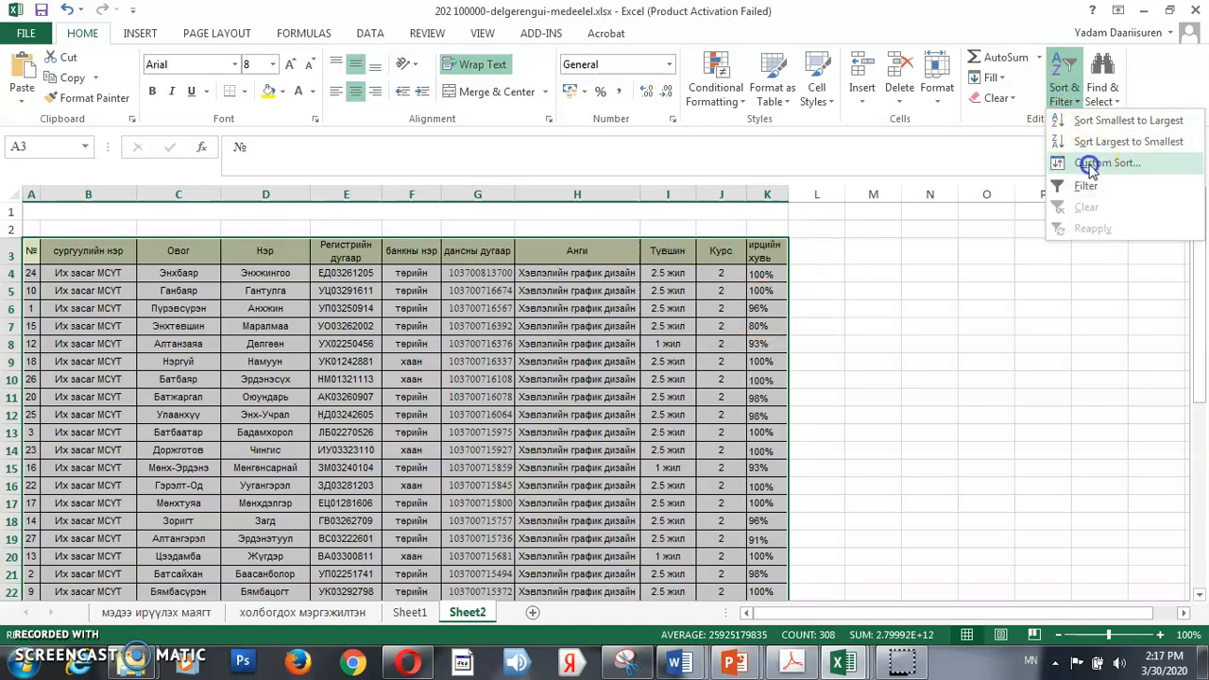
left_click(1086, 161)
left_click(971, 144)
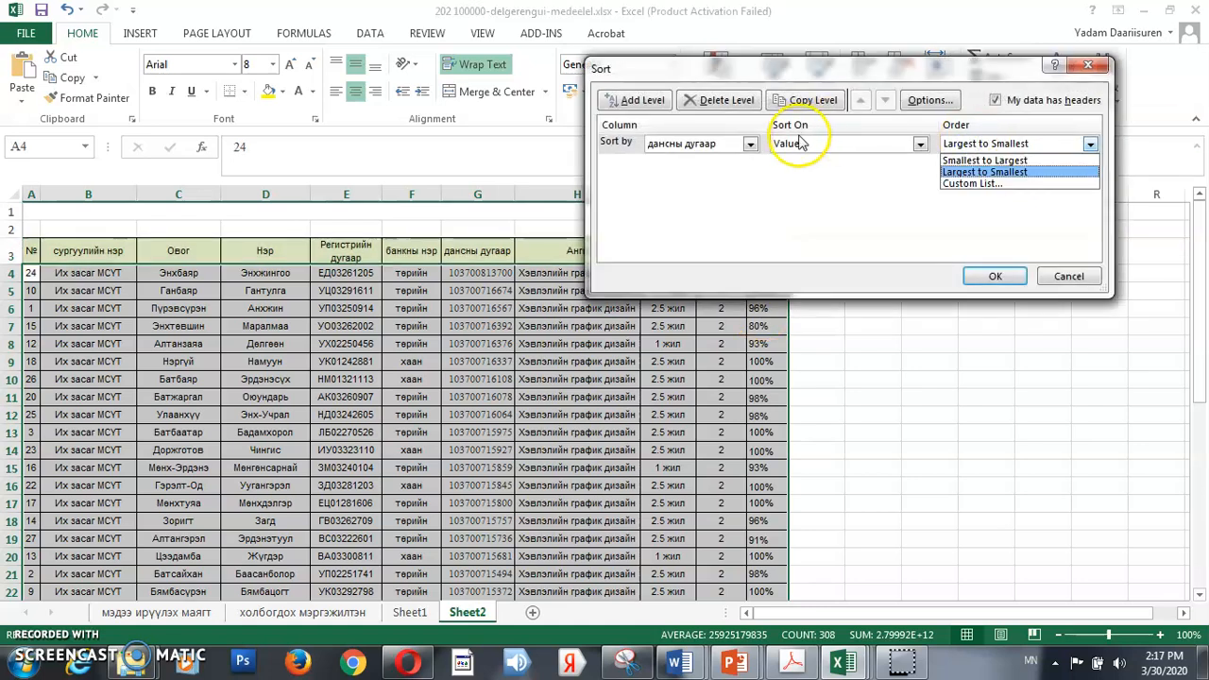
left_click(750, 143)
left_click(750, 143)
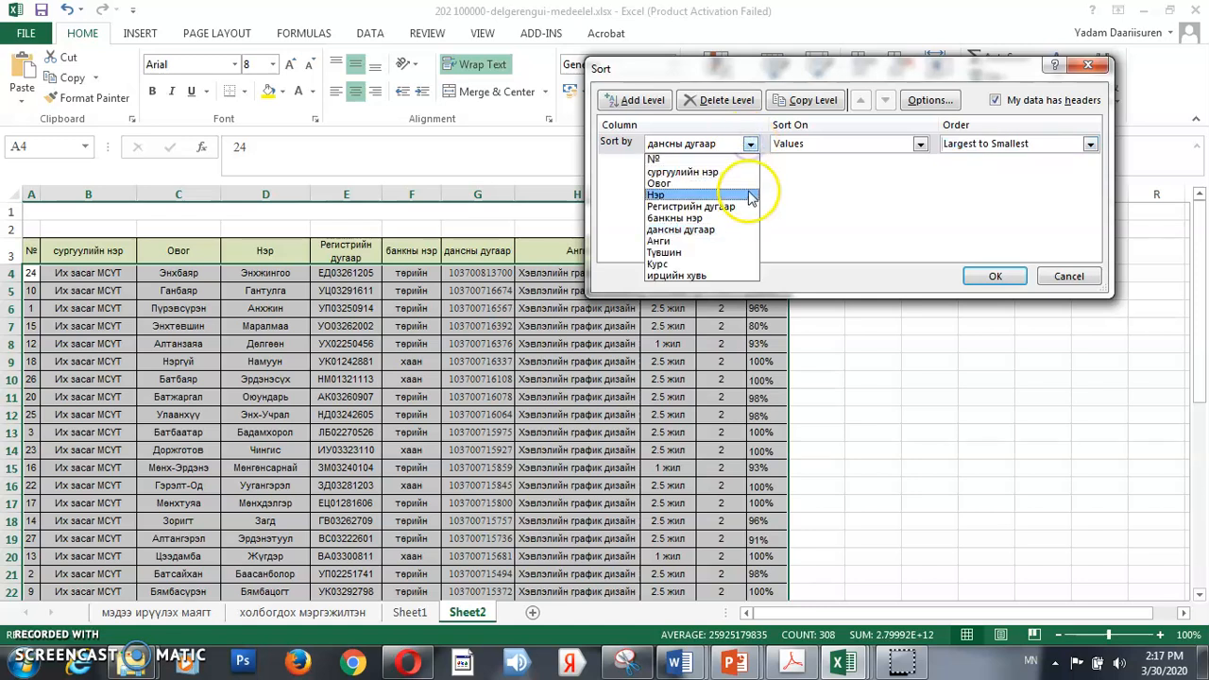
left_click(719, 275)
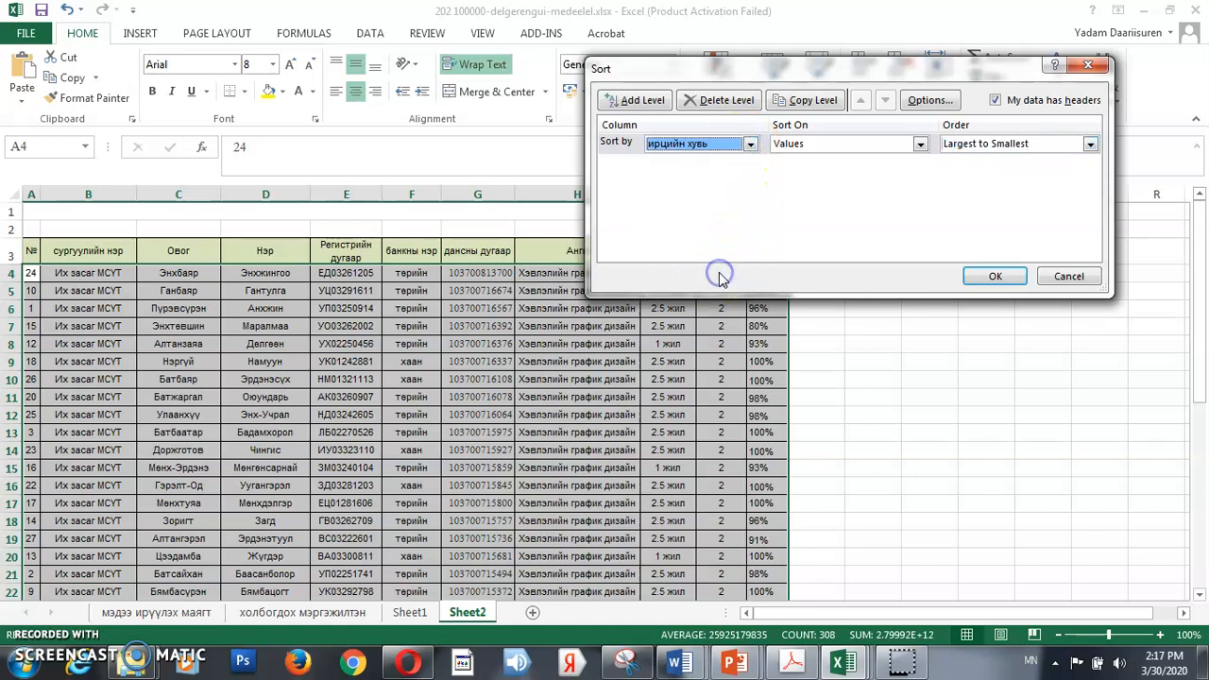
left_click(1024, 143)
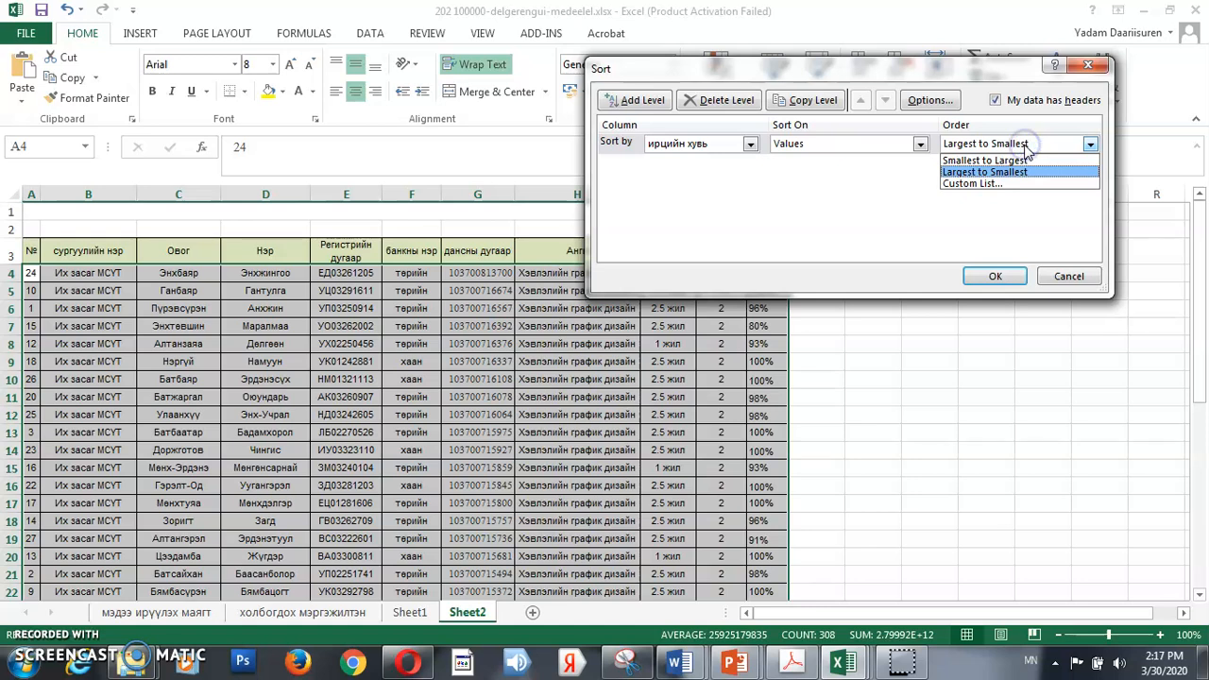
left_click(1027, 172)
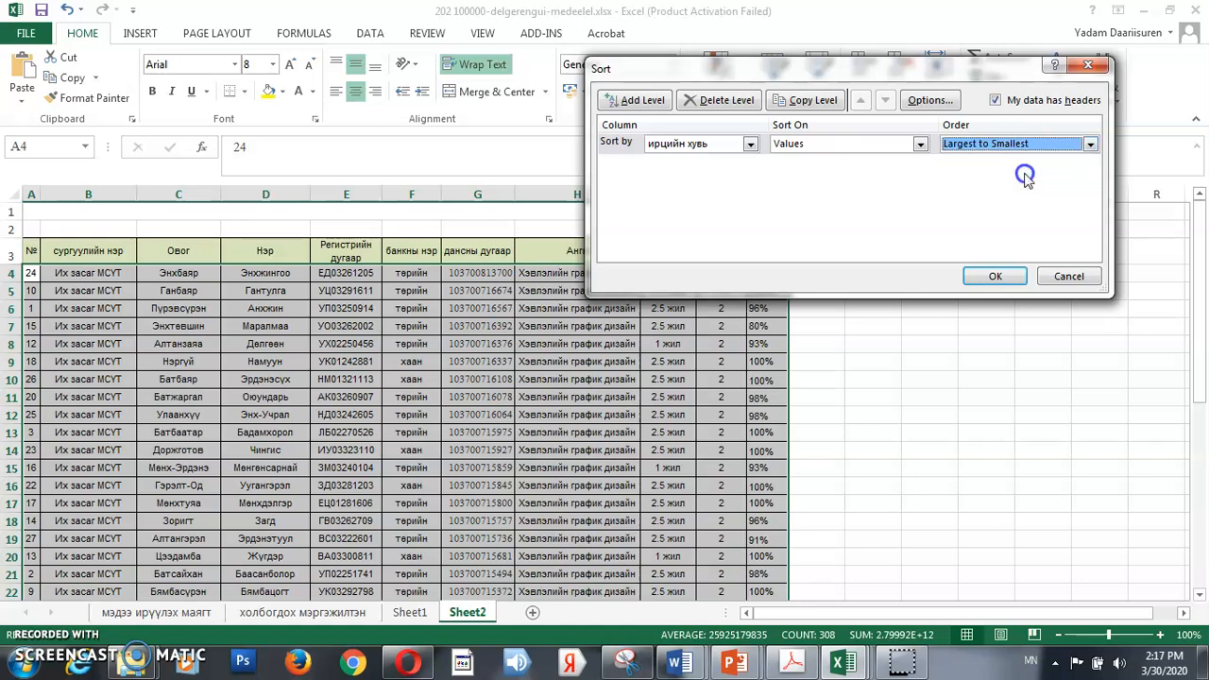
left_click(1023, 147)
left_click(1023, 158)
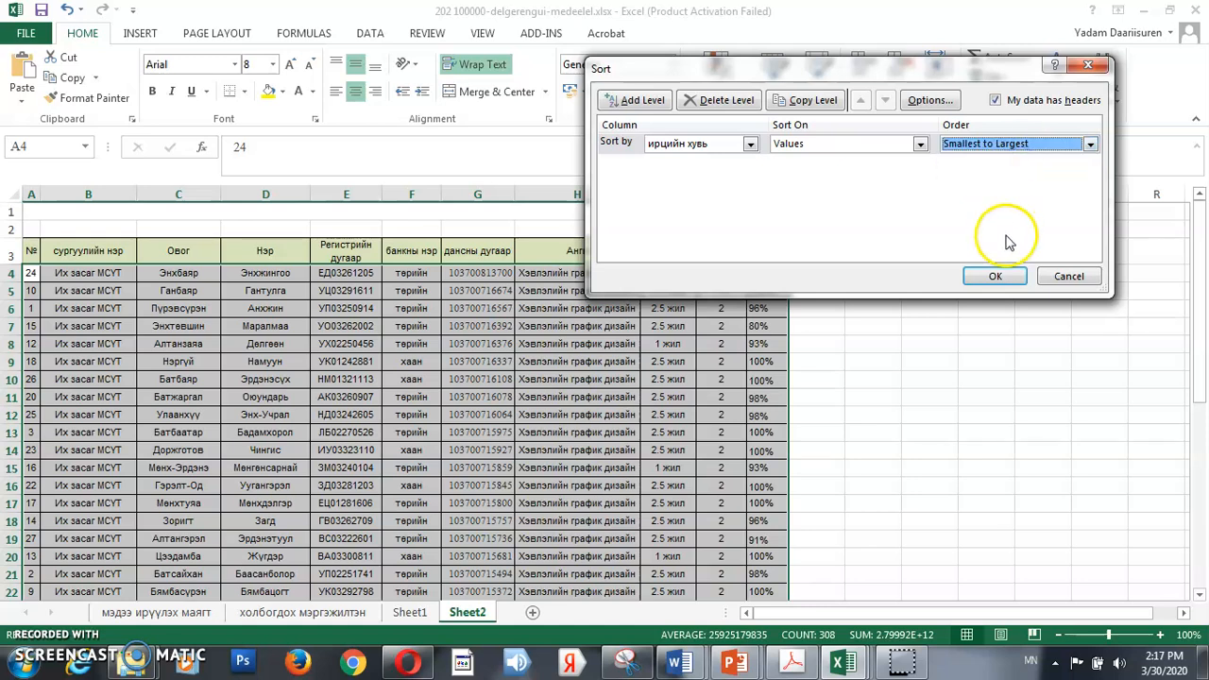
left_click(995, 275)
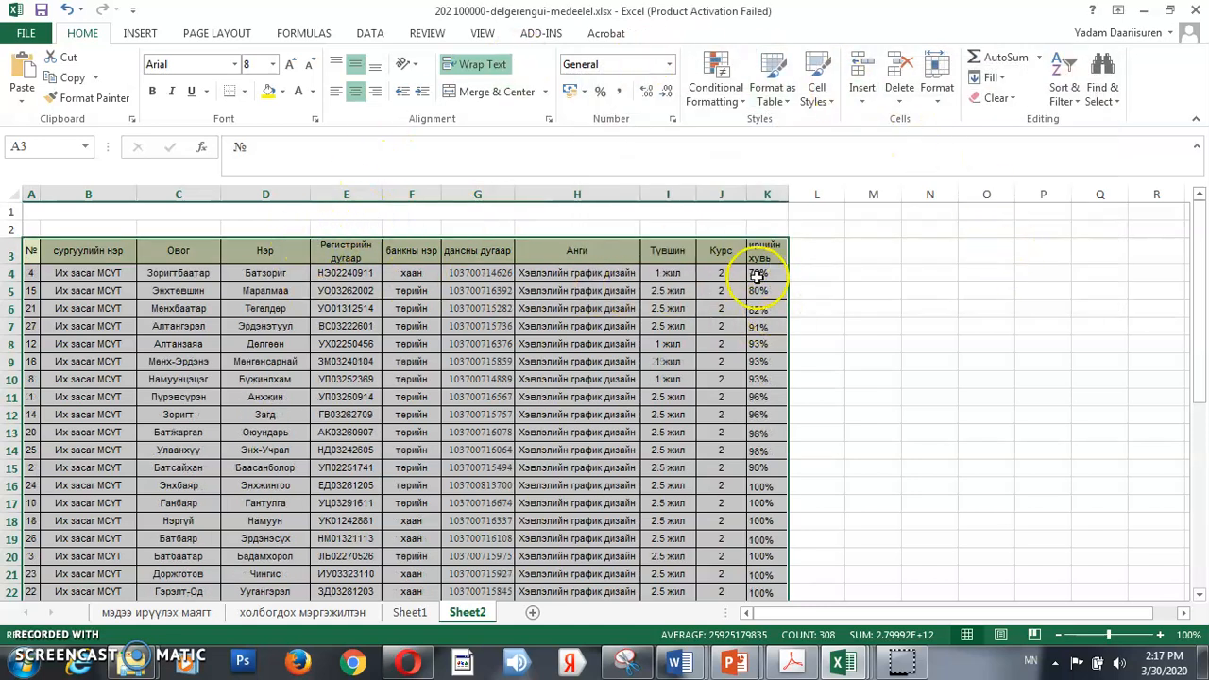
Check the sorted ирцийн хувь column down to row 30 and turn on filtering for the table
scroll(757, 378, "down", 3)
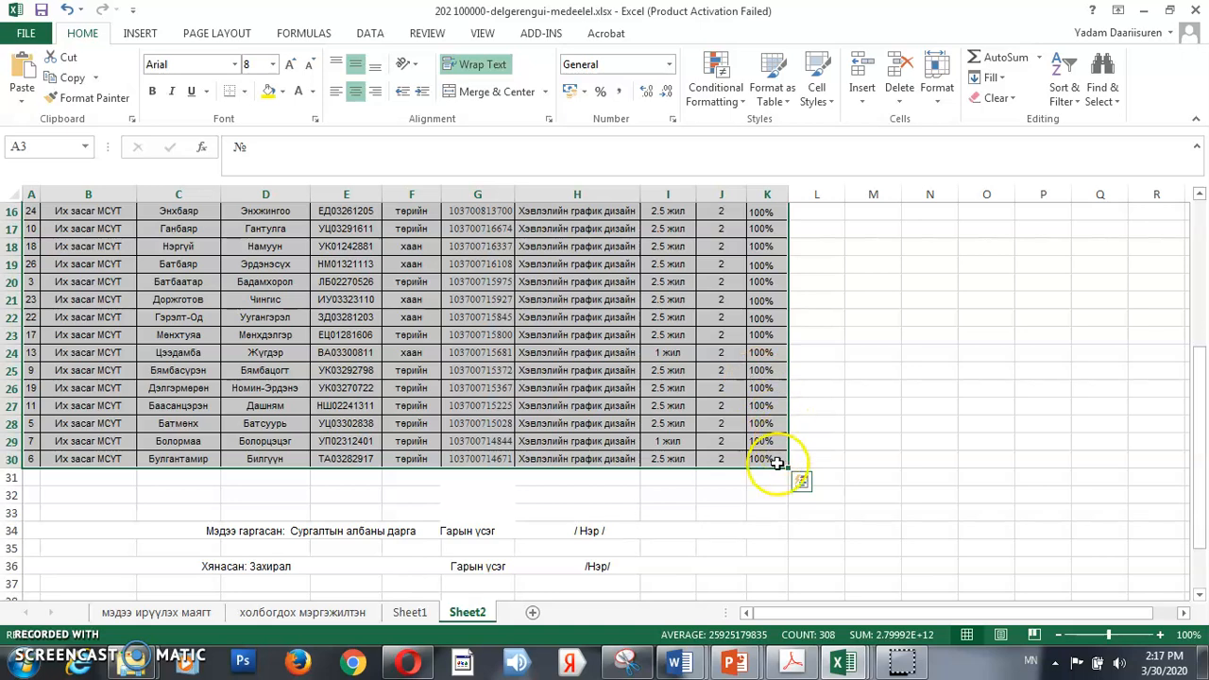
scroll(765, 397, "up", 3)
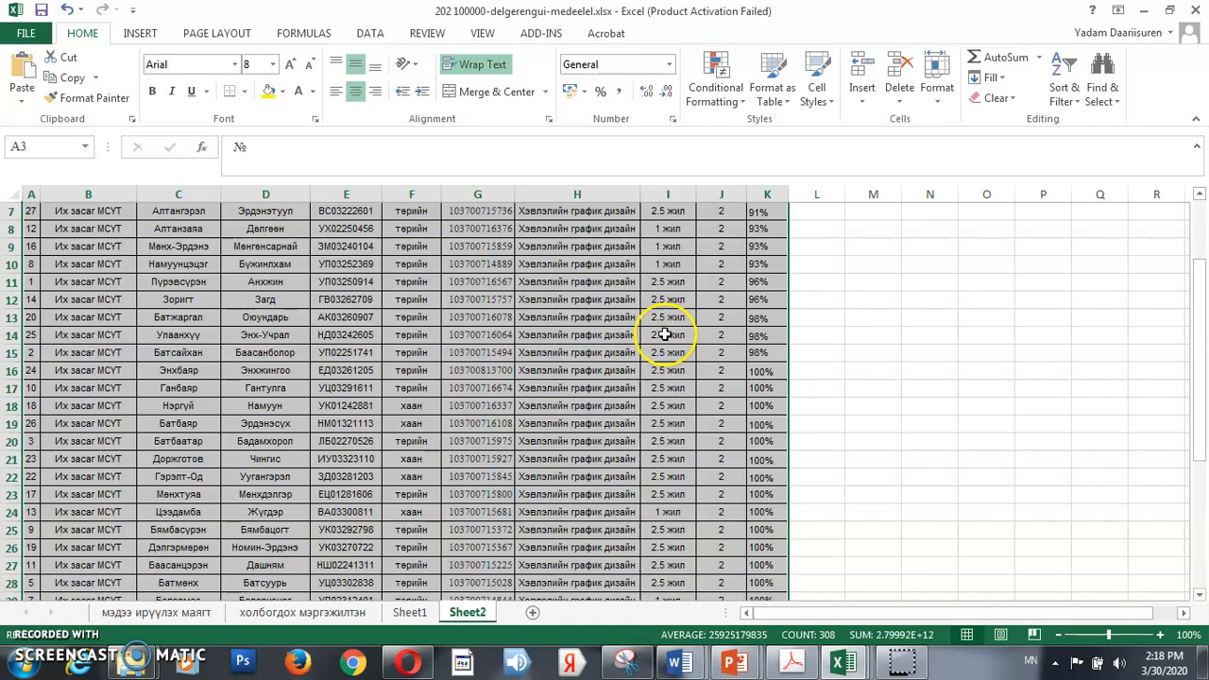
scroll(651, 344, "up", 2)
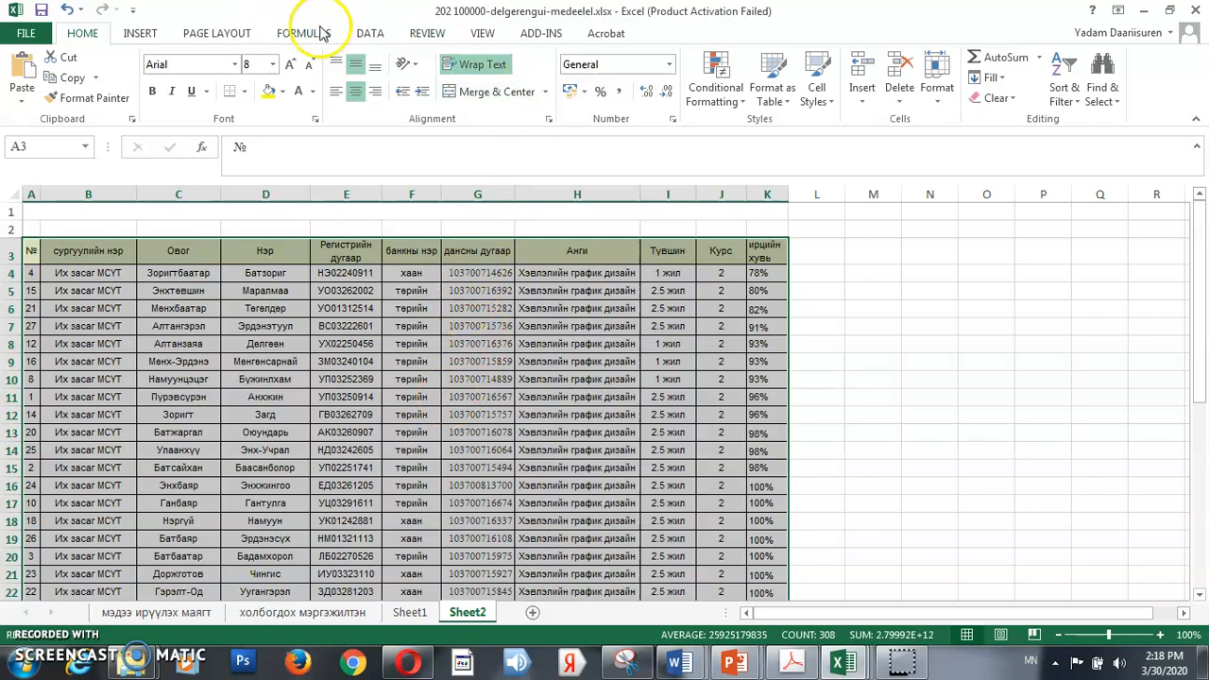
left_click(370, 33)
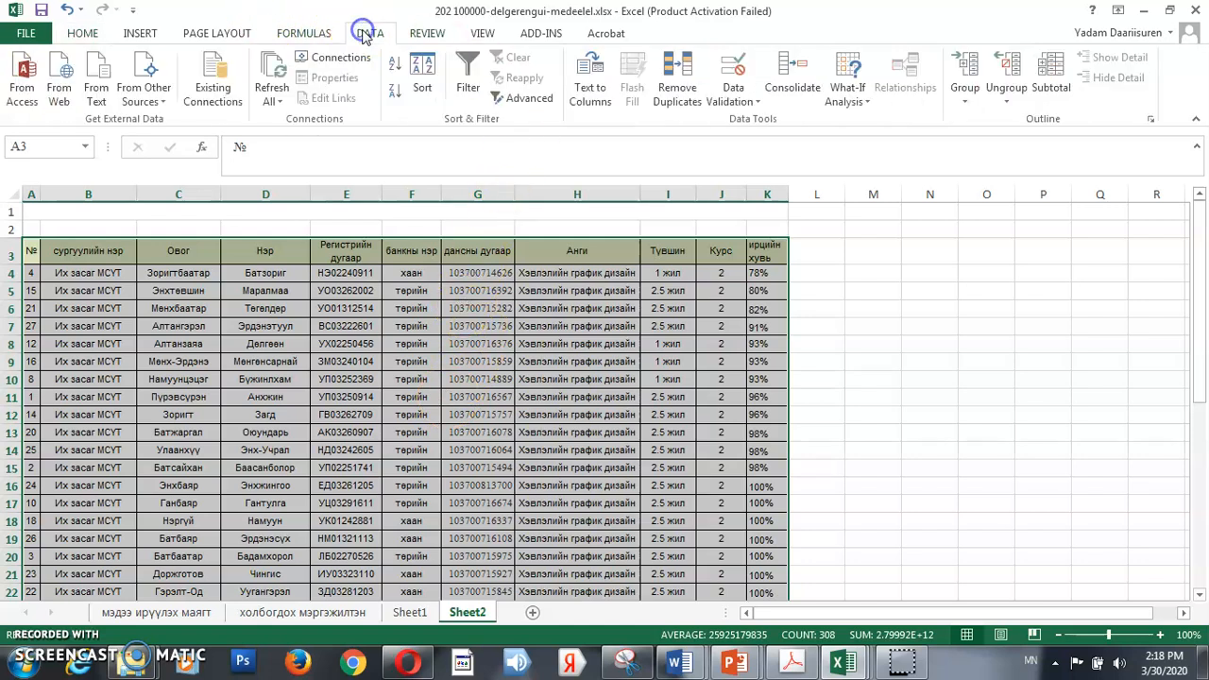
left_click(469, 83)
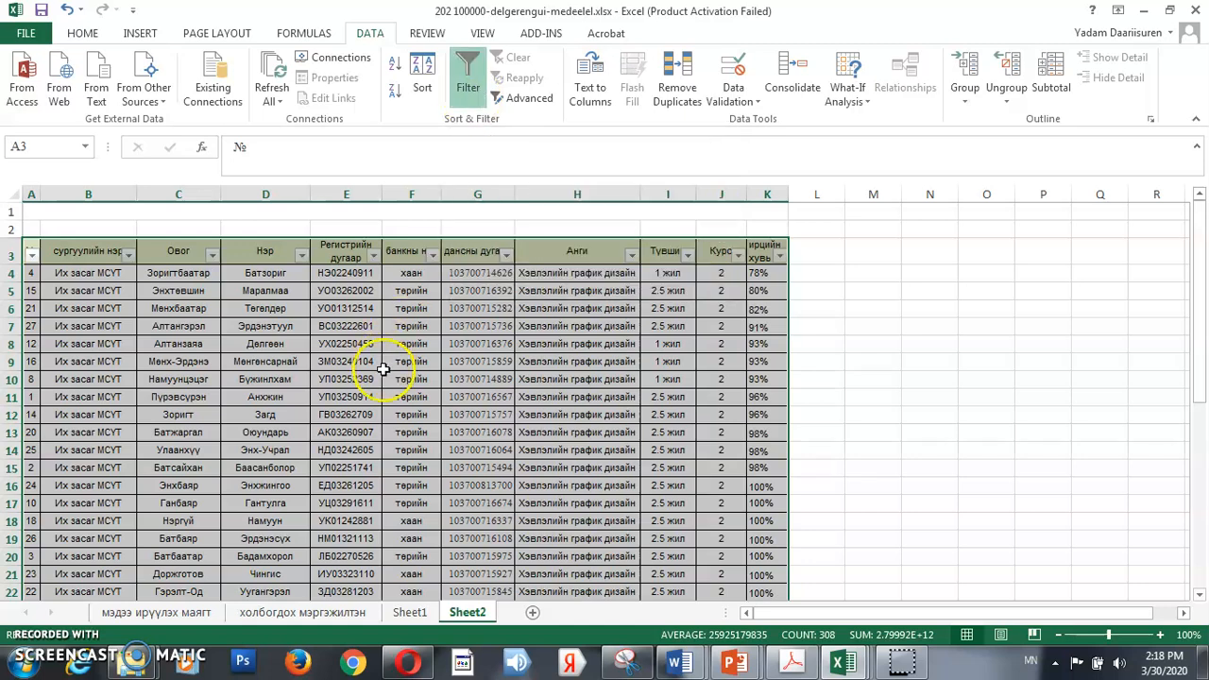
Look through the filter options of the text columns from сургуулийн нэр to банкны нэр
left_click(127, 257)
left_click(210, 260)
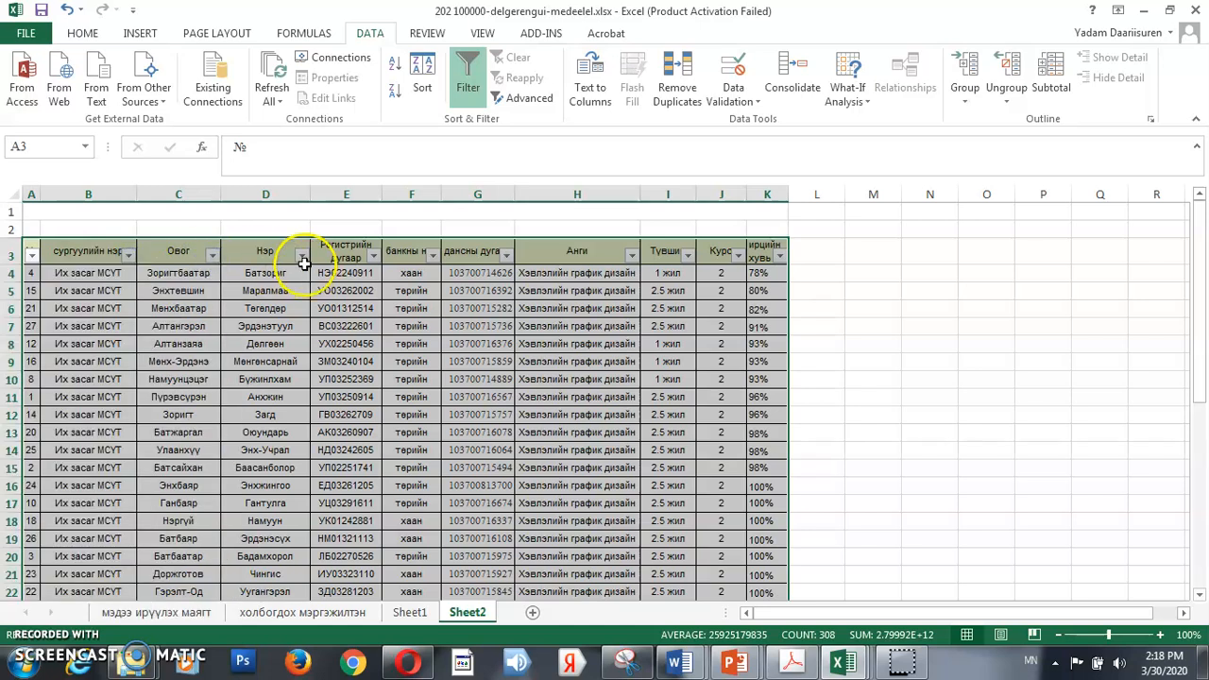
left_click(293, 257)
left_click(301, 256)
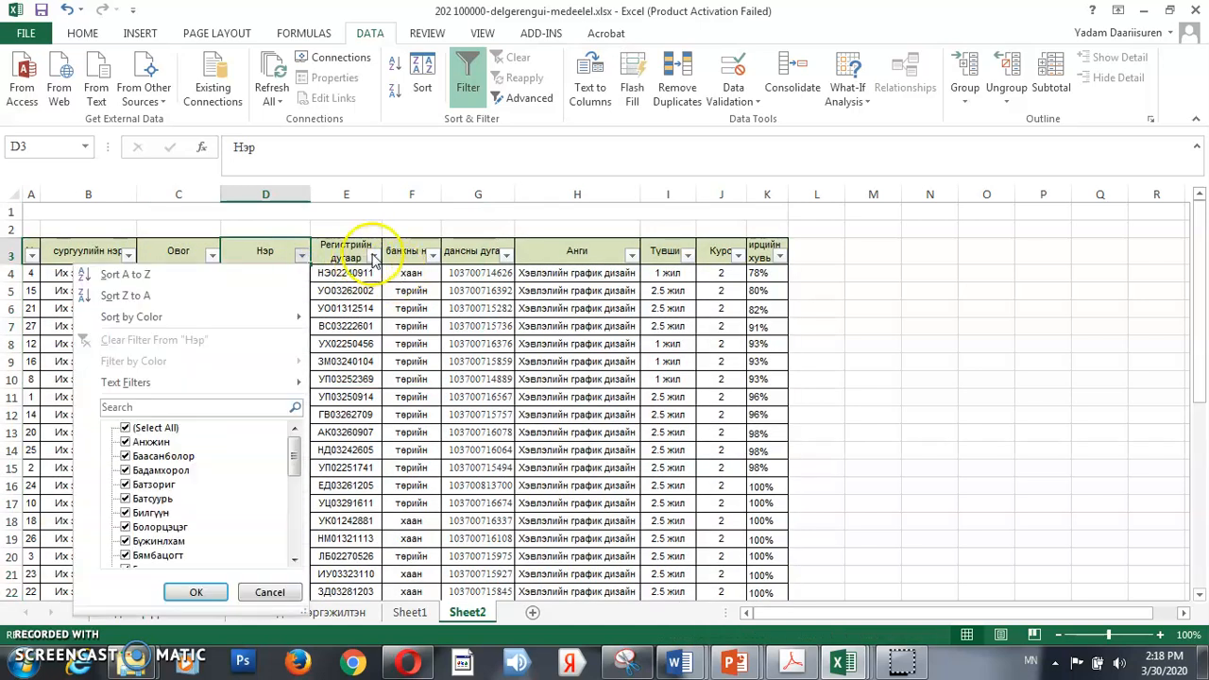
left_click(374, 256)
left_click(432, 256)
left_click(477, 242)
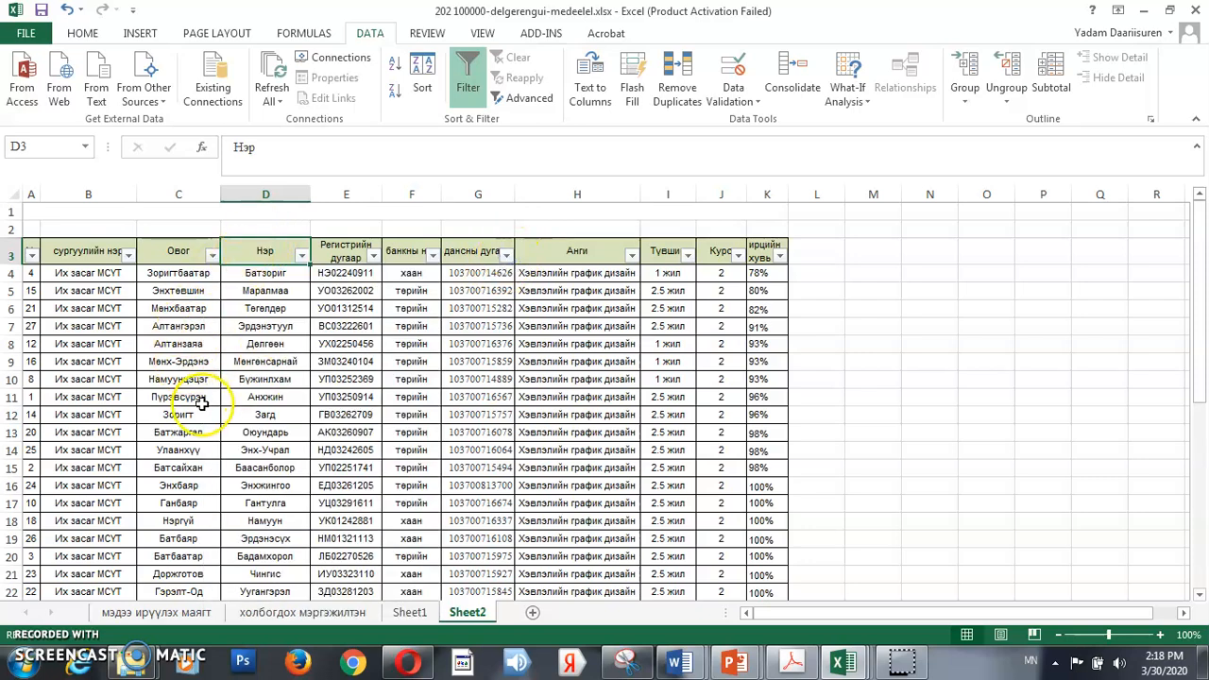
Review the text filter options of the банкны нэр column and show only rows where it equals хаан
left_click(432, 256)
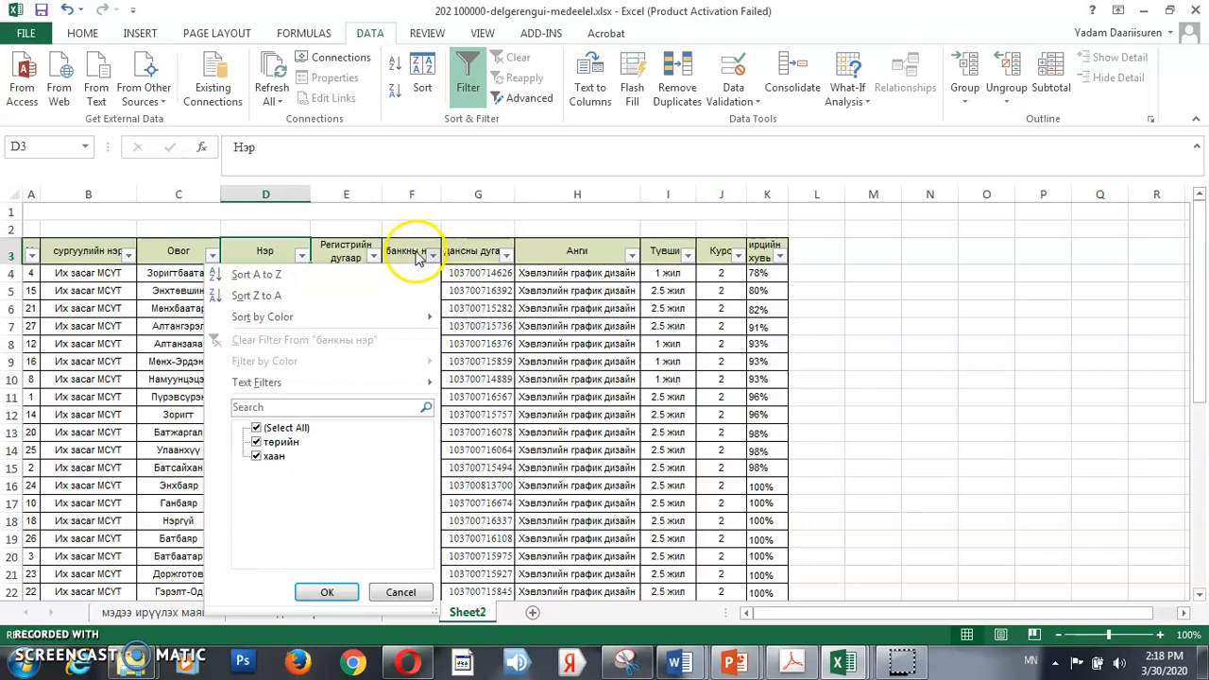
left_click(431, 256)
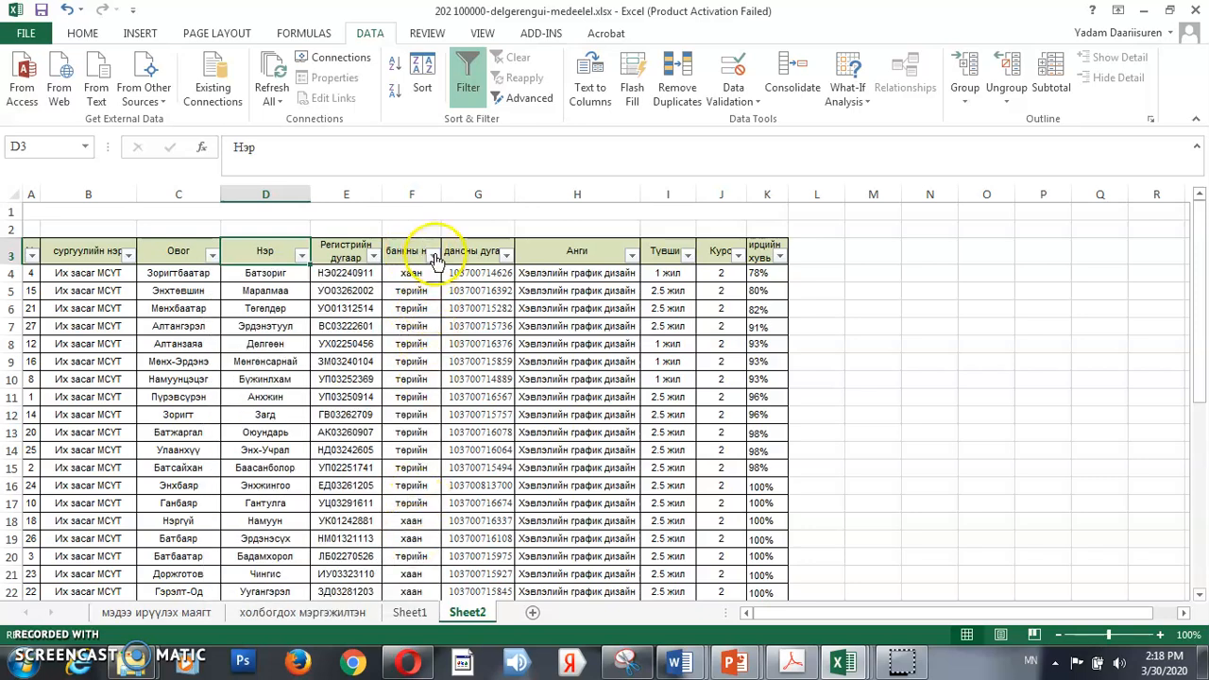
left_click(433, 256)
mouse_move(394, 385)
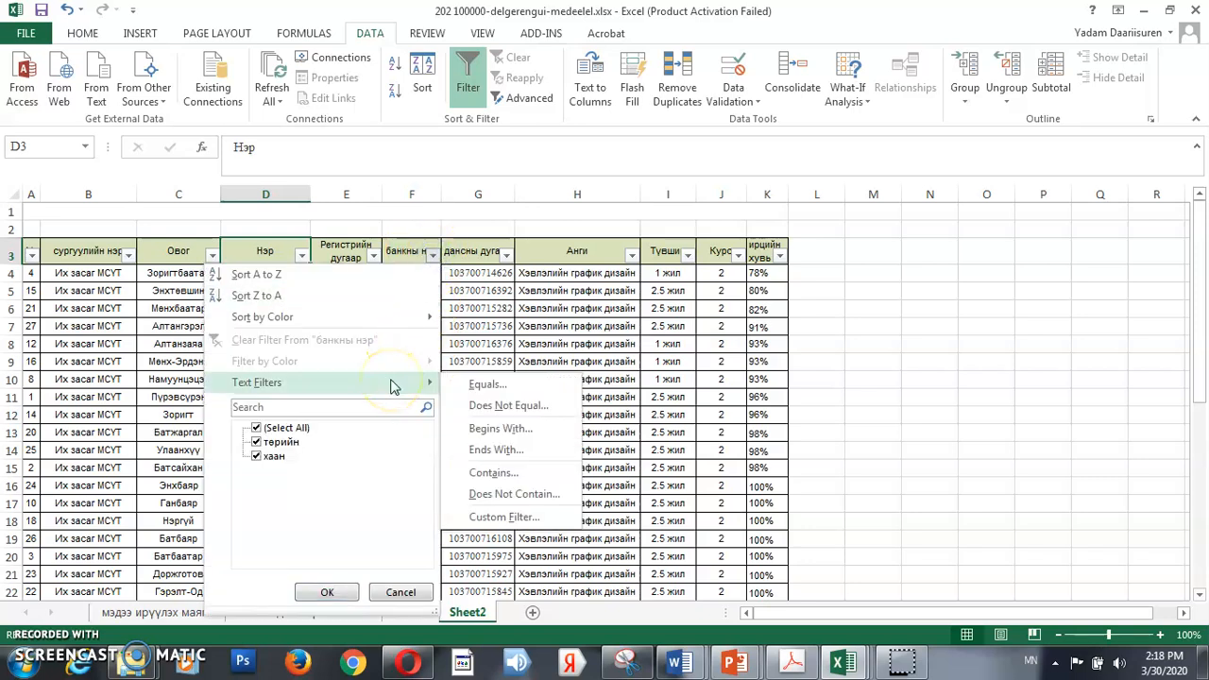
left_click(432, 256)
left_click(433, 256)
mouse_move(351, 389)
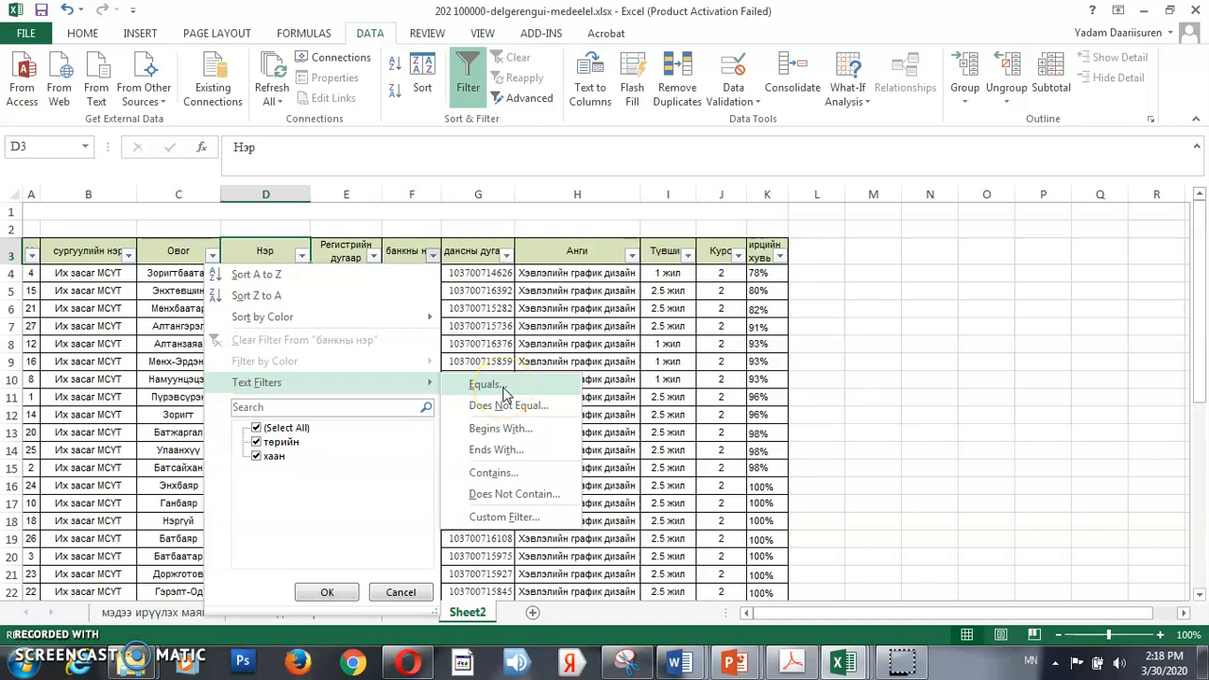
left_click(545, 456)
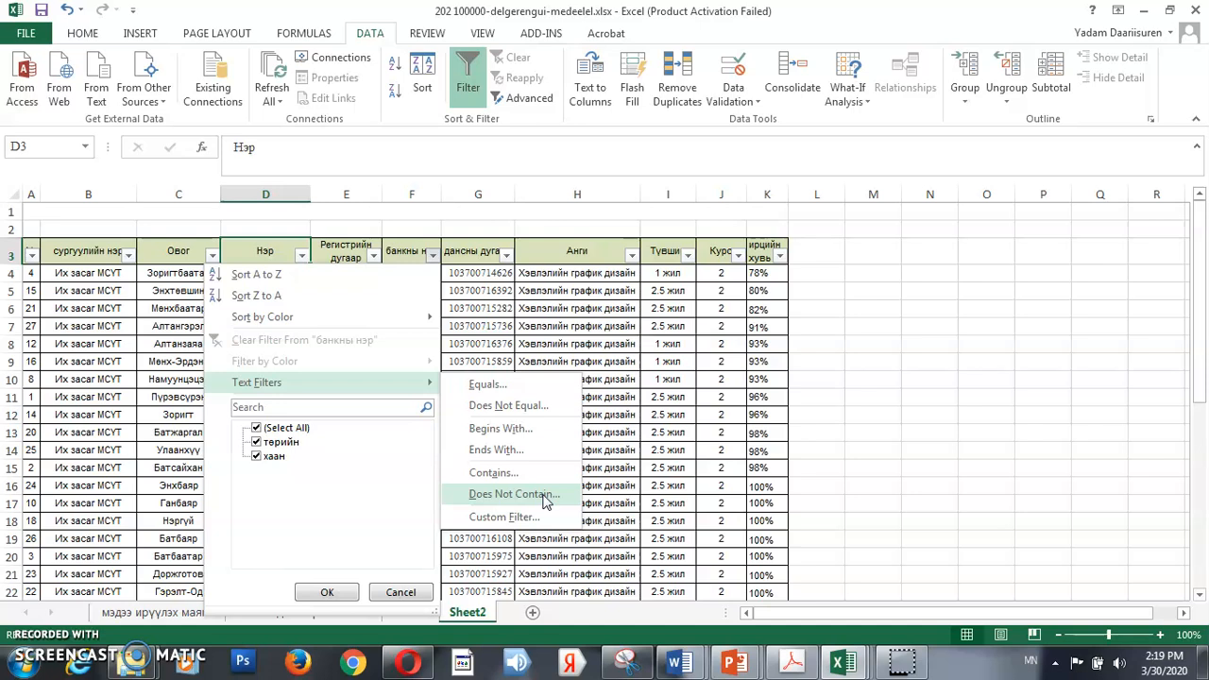
left_click(515, 475)
left_click(484, 385)
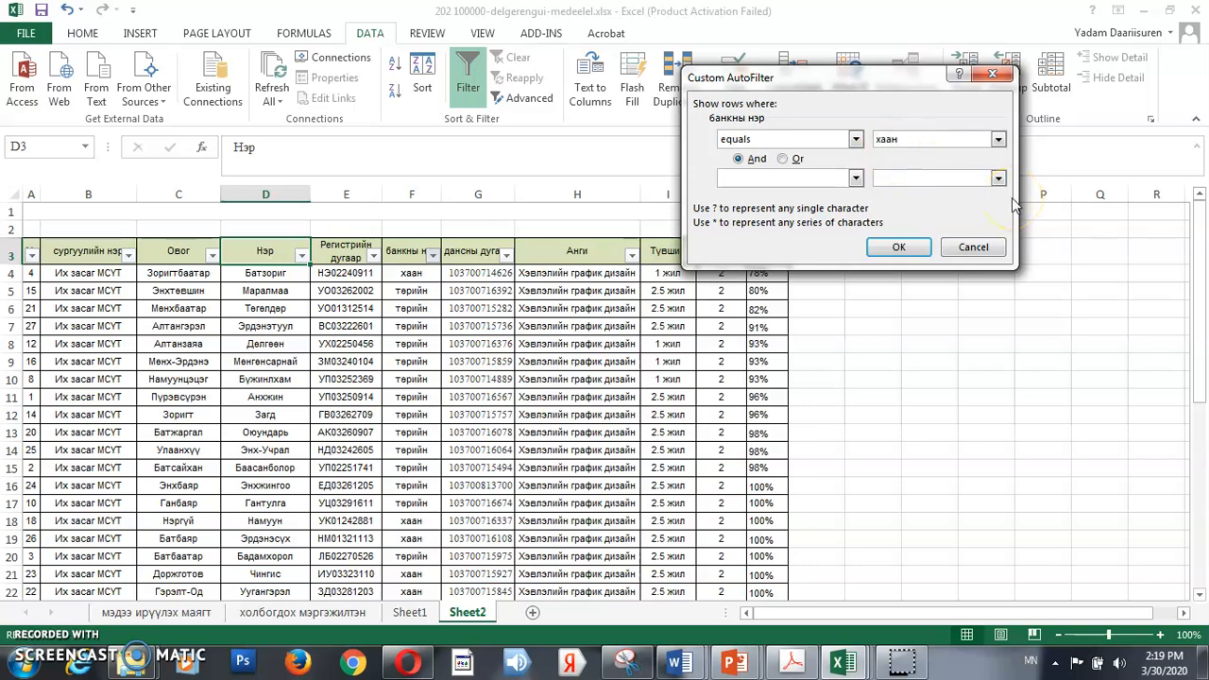
left_click(898, 246)
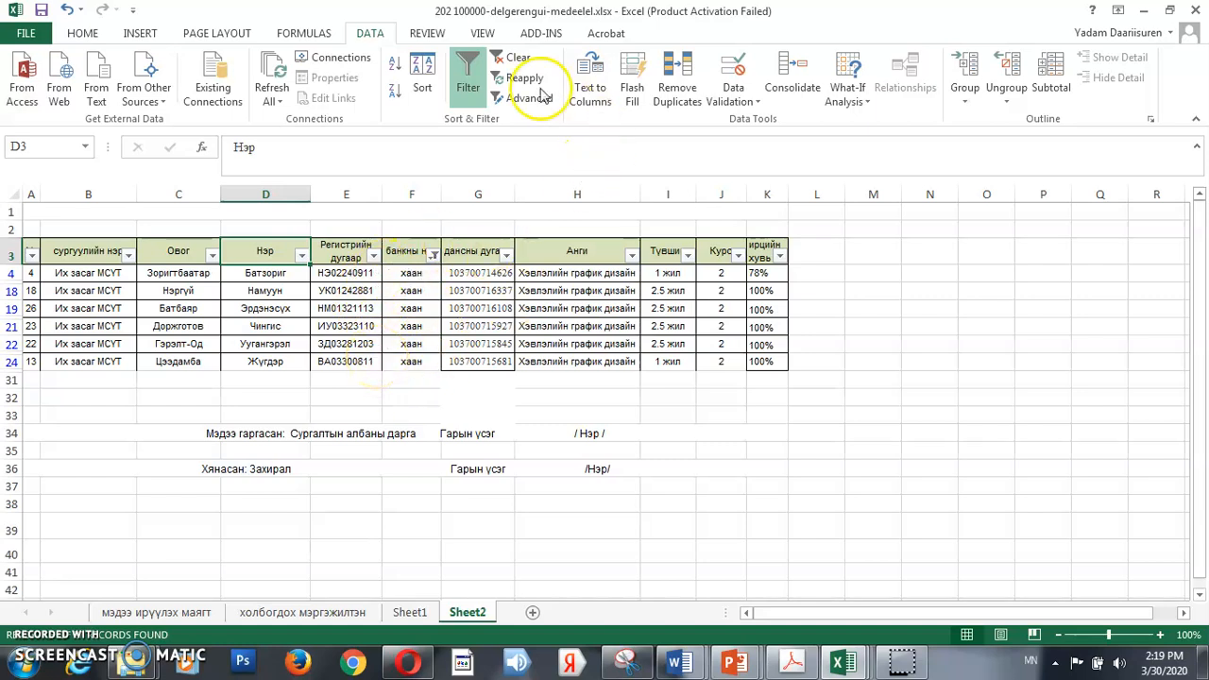
Reset the table's filtering and show only rows where the Түвшин column contains 1
left_click(478, 78)
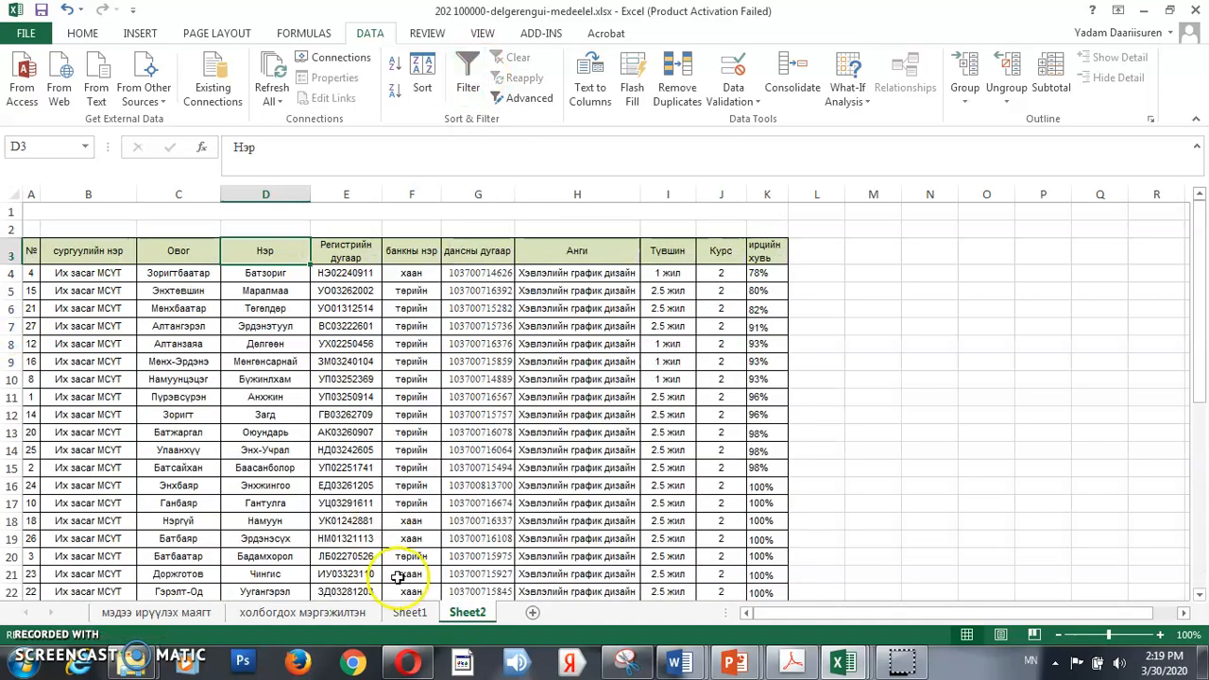
left_click(461, 71)
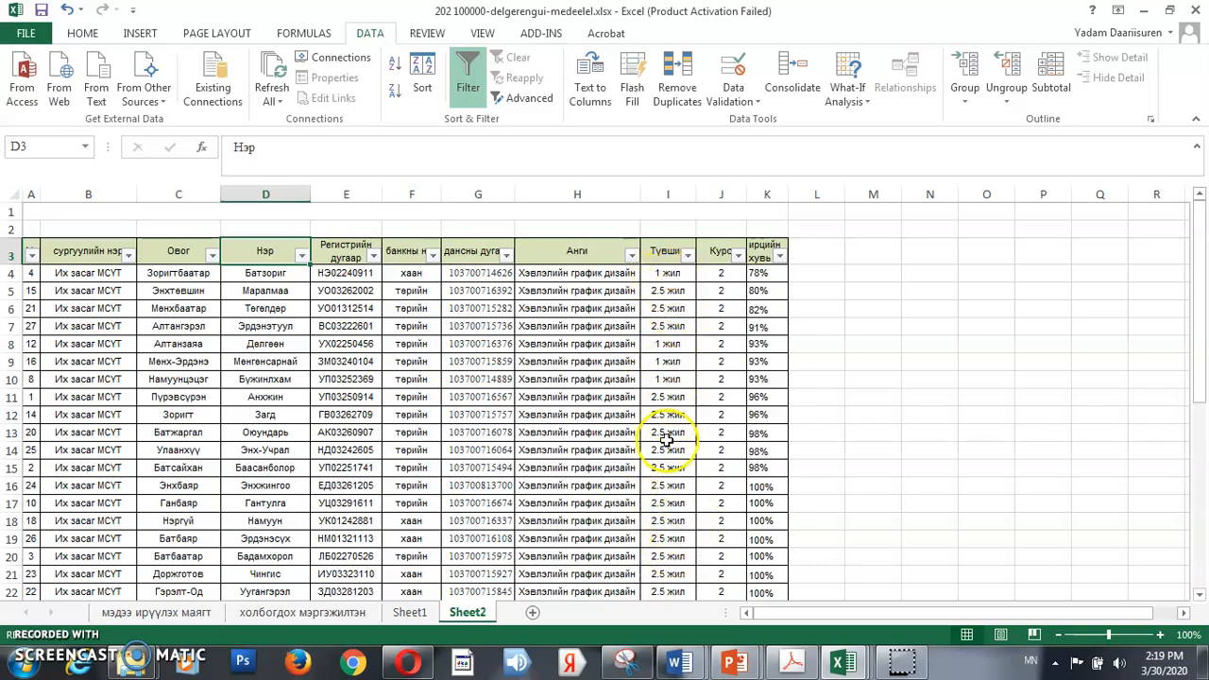
left_click(687, 255)
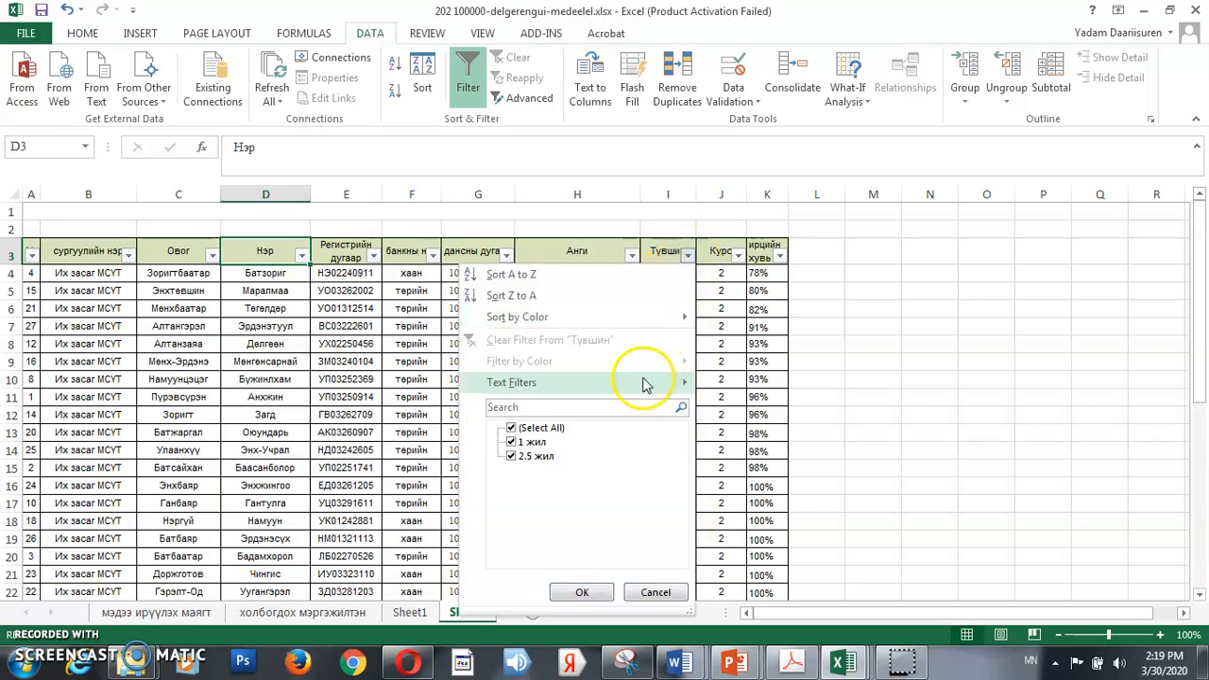
mouse_move(638, 392)
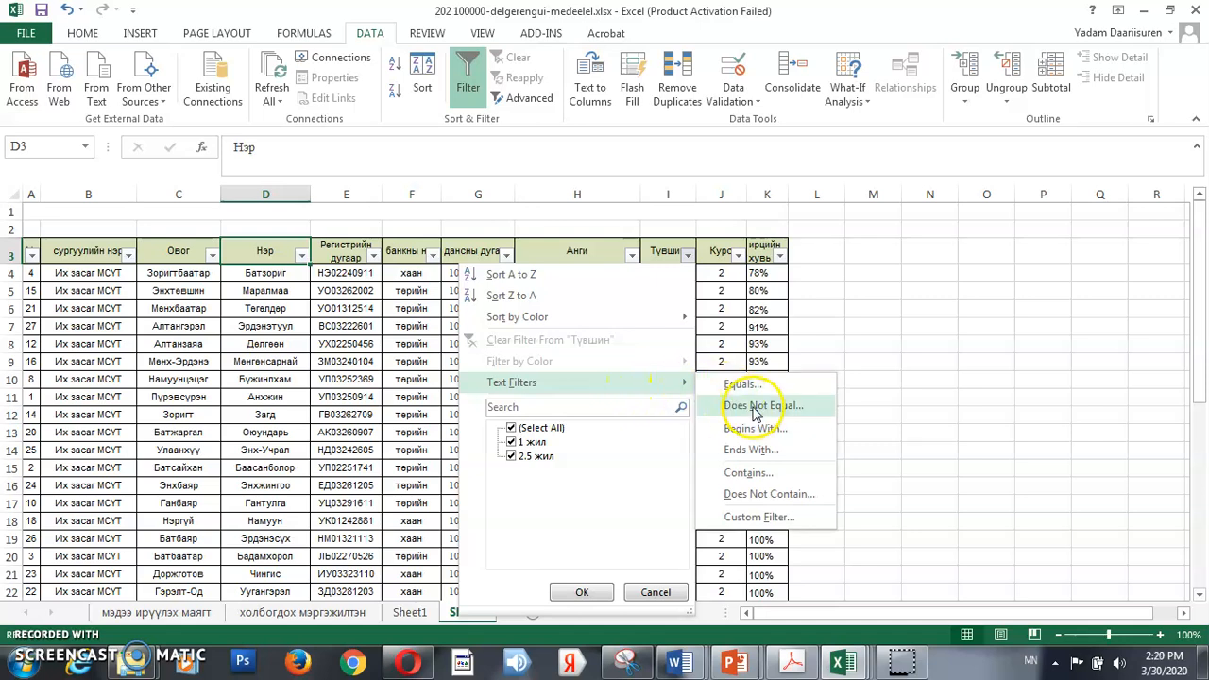
left_click(761, 473)
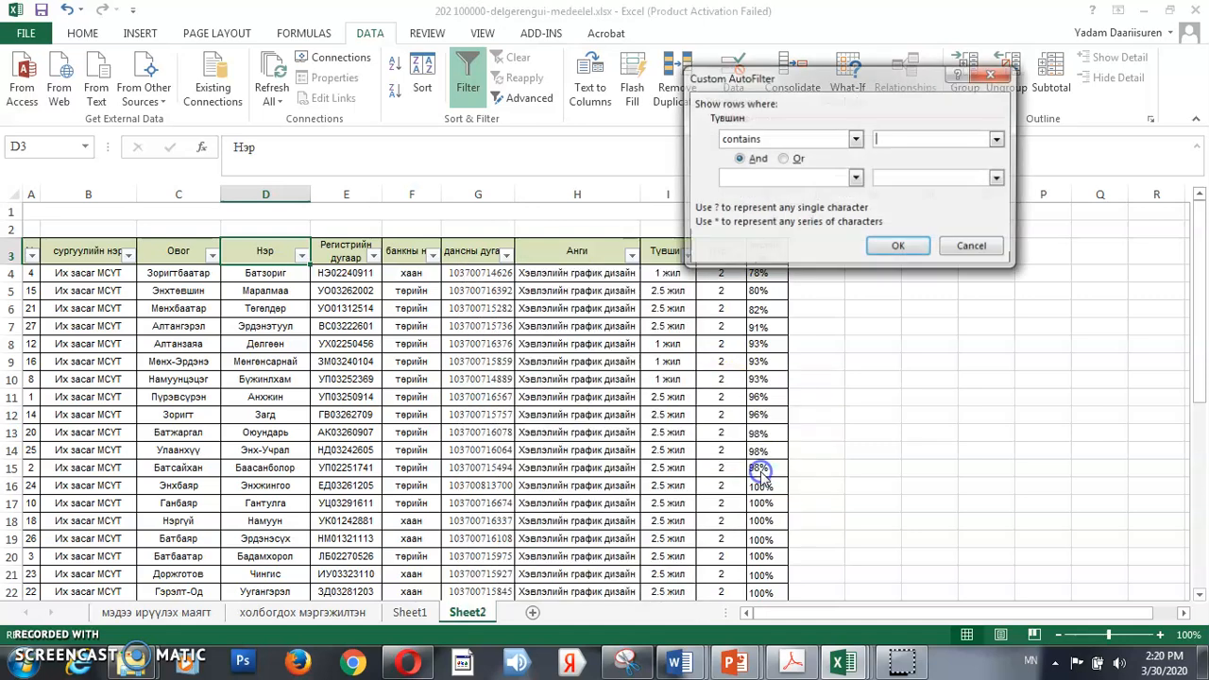
type("1")
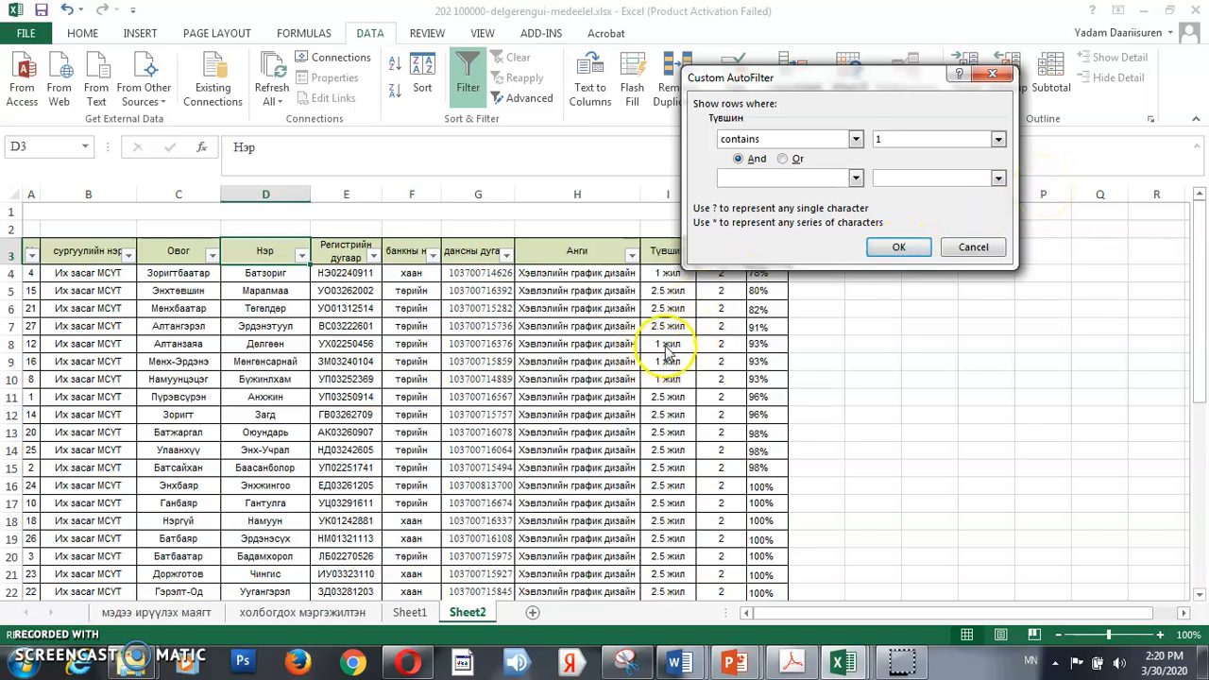
left_click(916, 250)
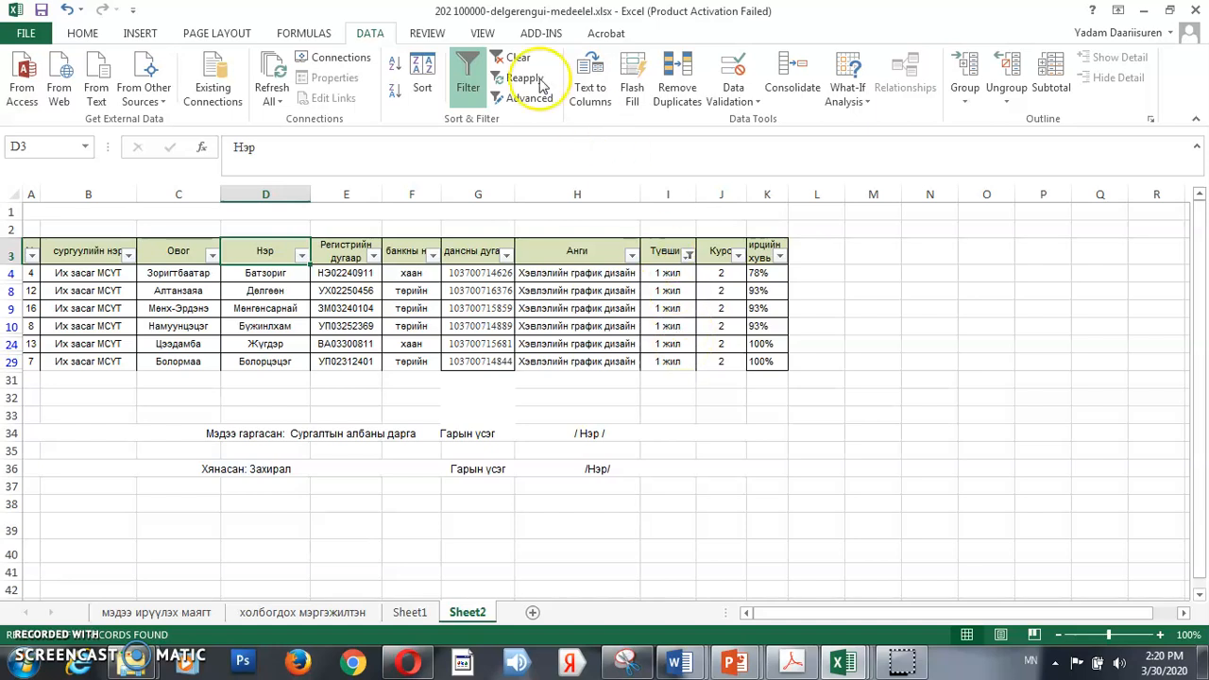
Remove the Түвшин filter, turn filtering back on for the table and review the ирцийн хувь column
left_click(469, 68)
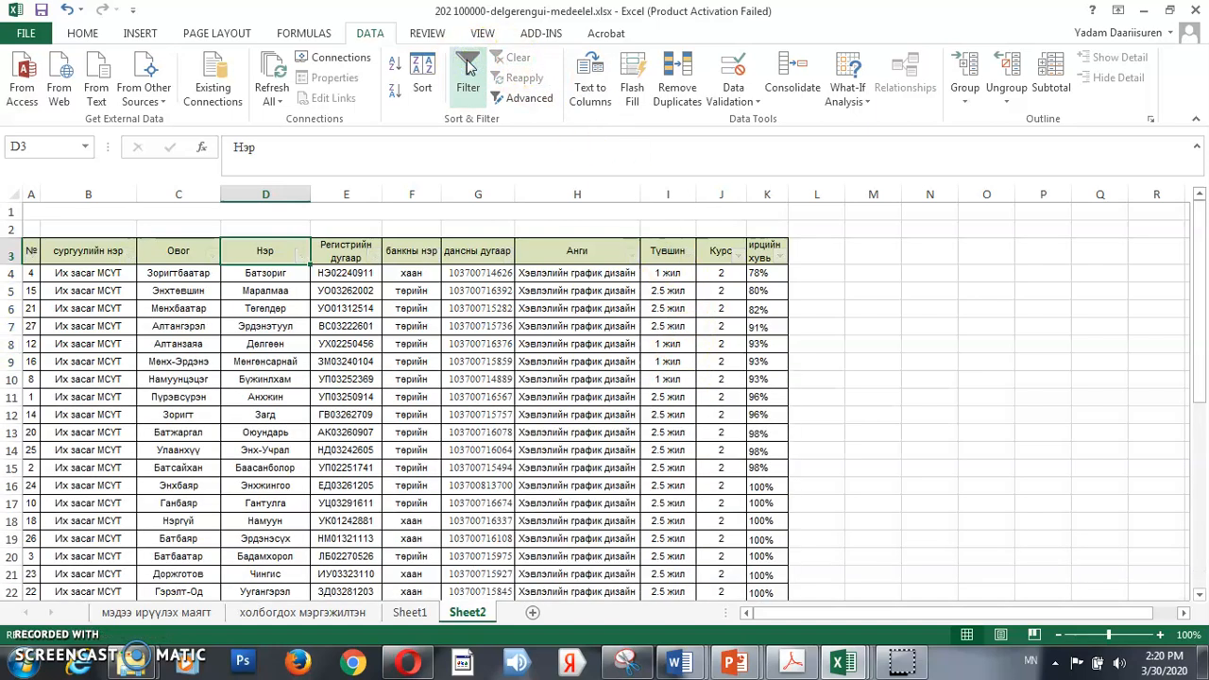
left_click(470, 77)
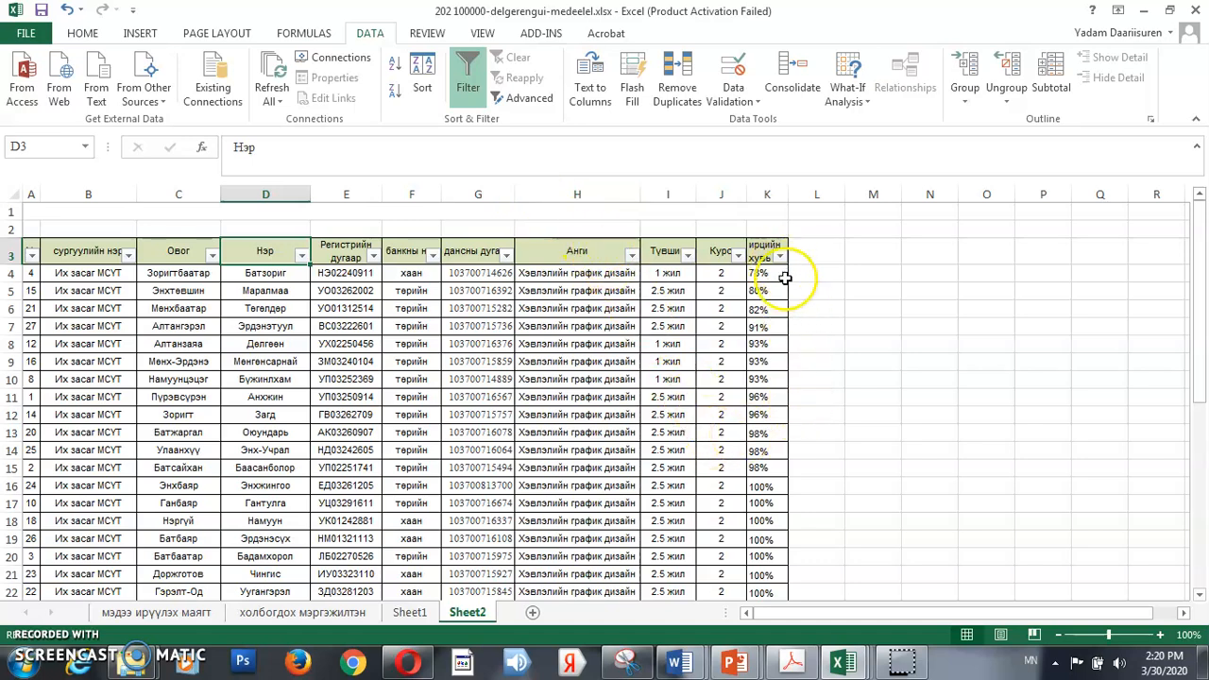
scroll(792, 390, "down", 6)
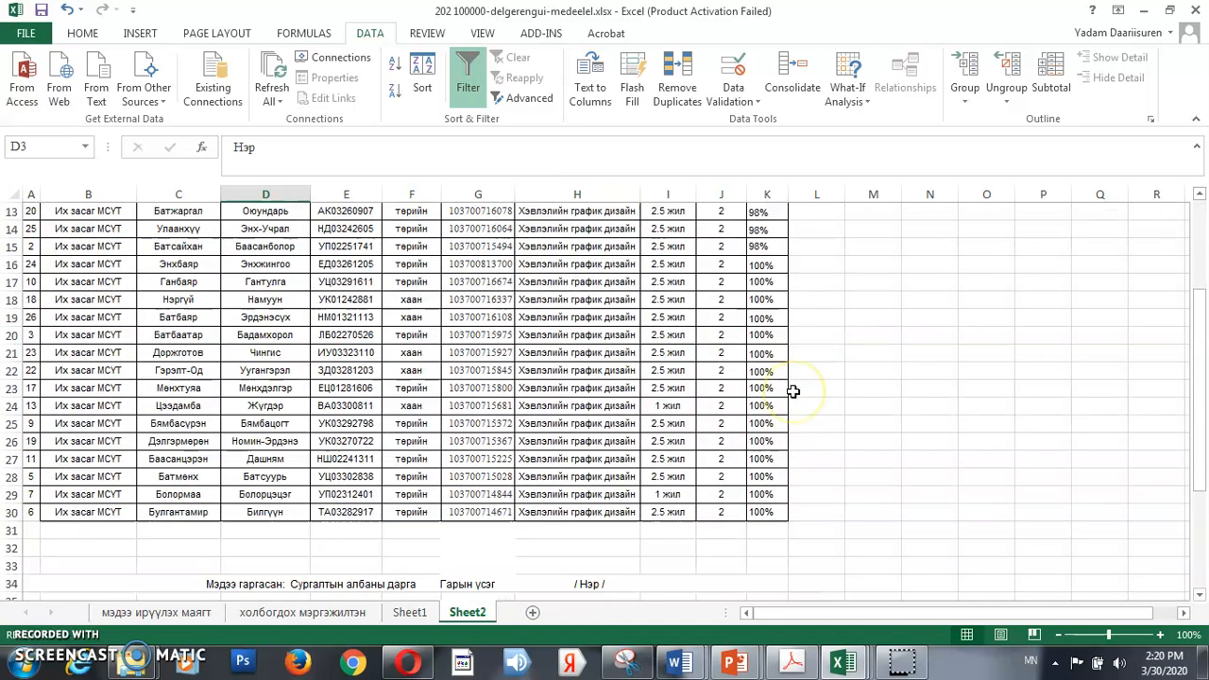
scroll(793, 391, "up", 5)
scroll(794, 391, "up", 1)
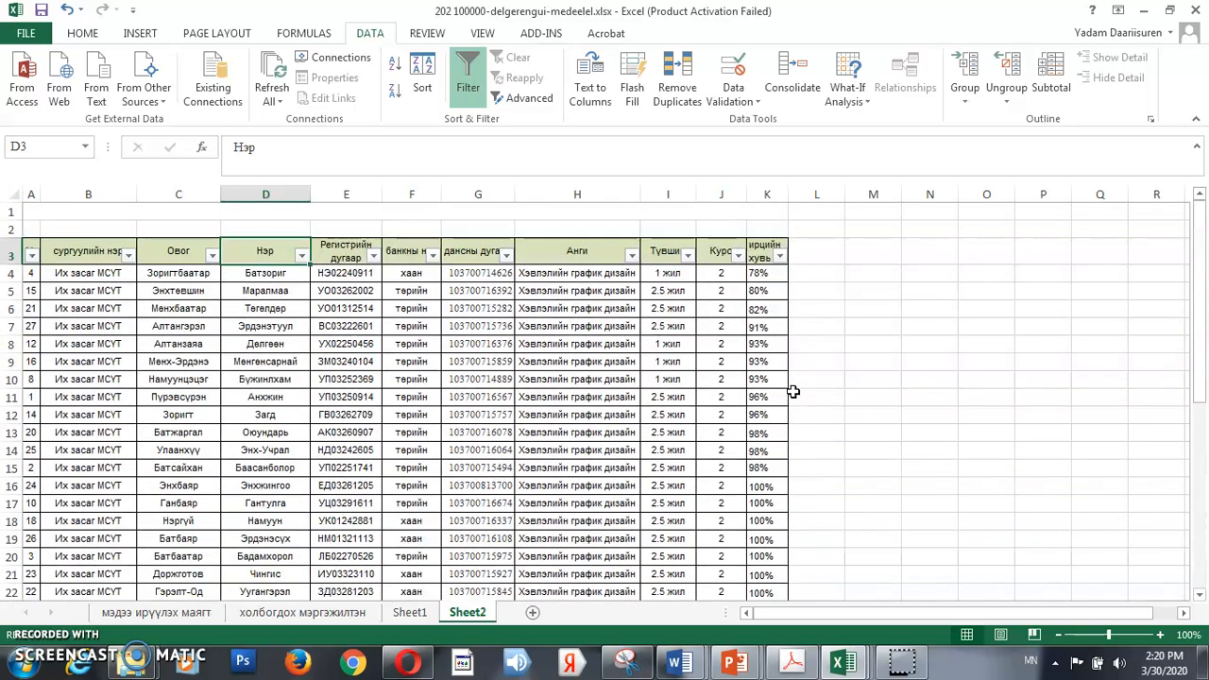
Review the number filter options of the ирцийн хувь column, try showing only rows equal to 1, and undo that filter
left_click(779, 256)
mouse_move(708, 393)
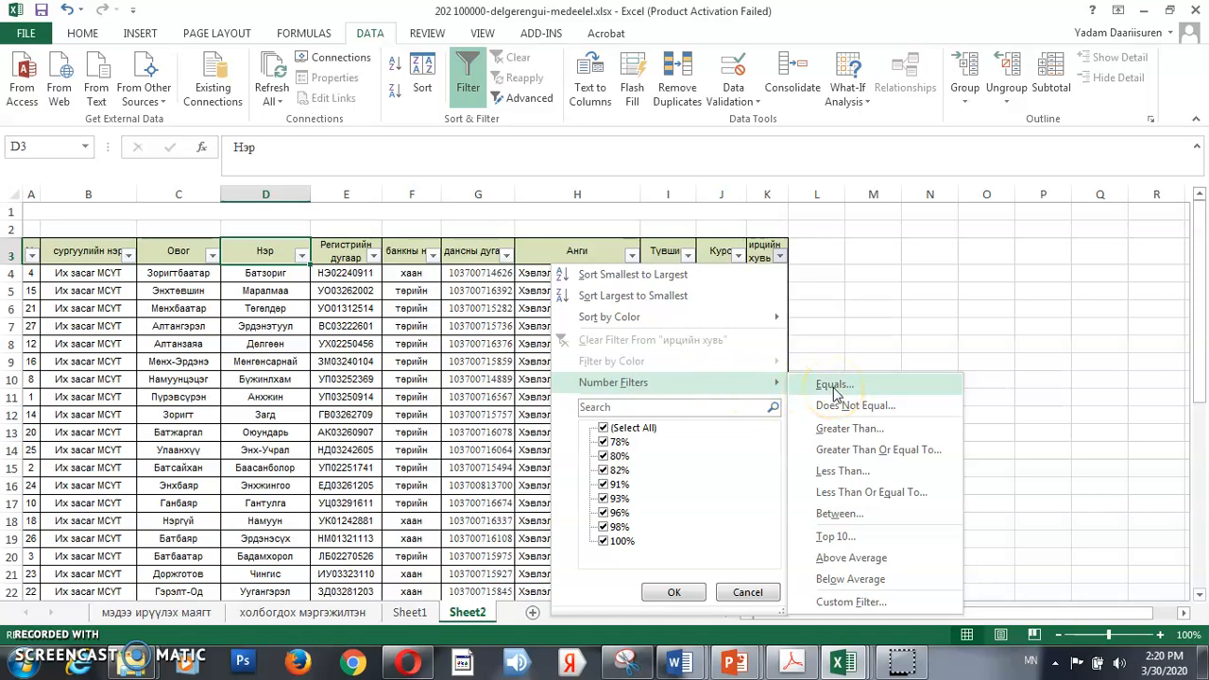
left_click(876, 455)
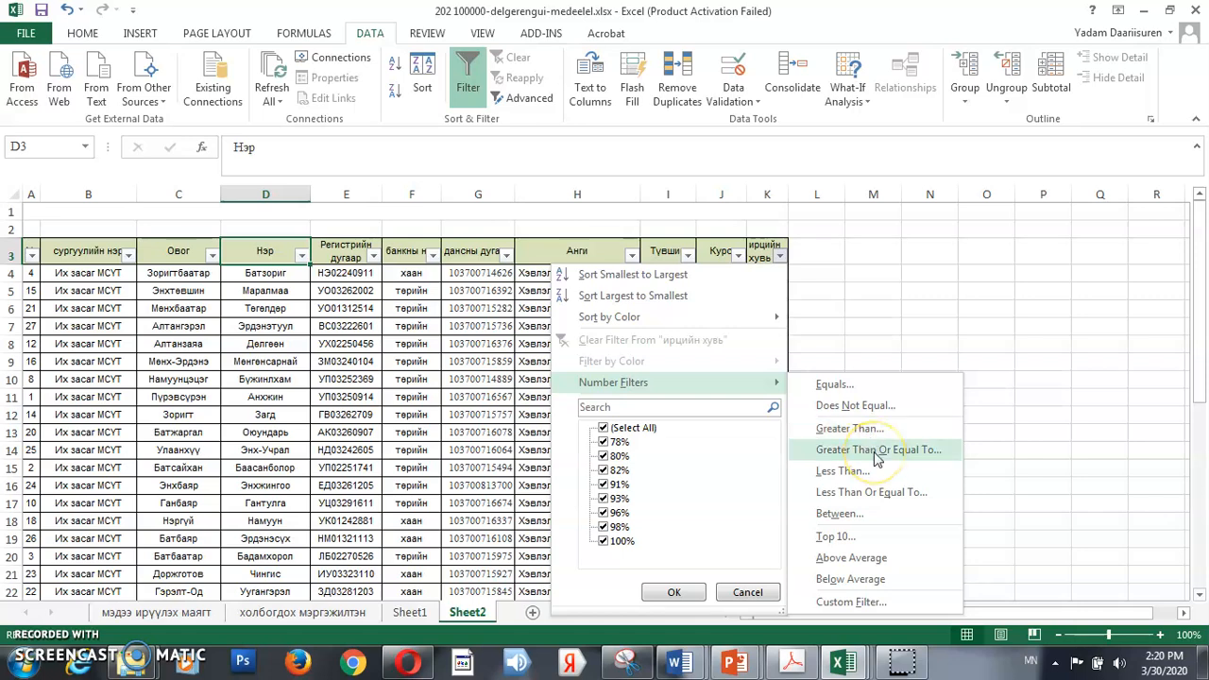
left_click(883, 477)
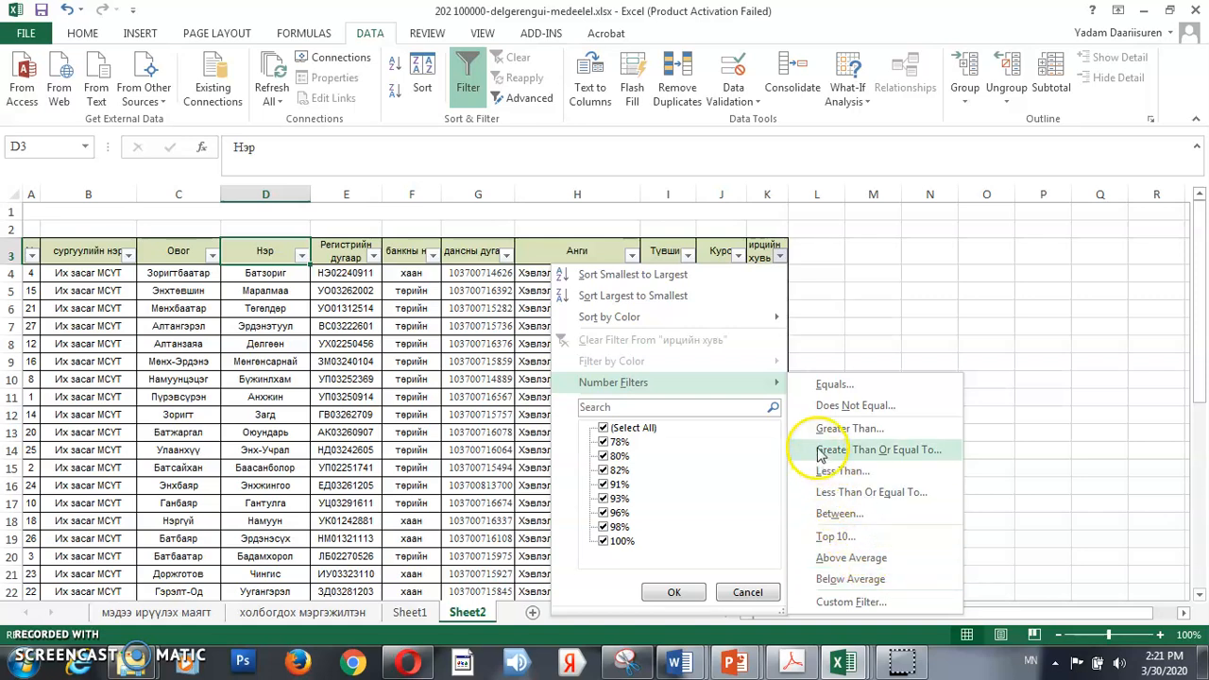
left_click(819, 387)
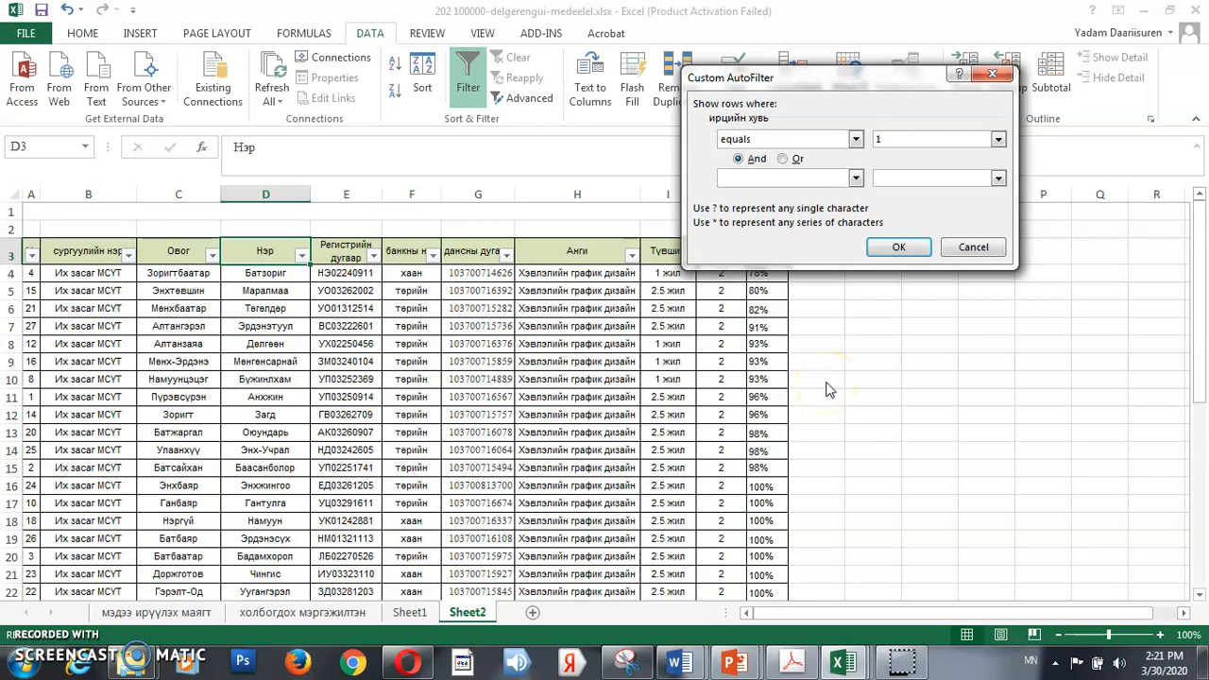
left_click(899, 247)
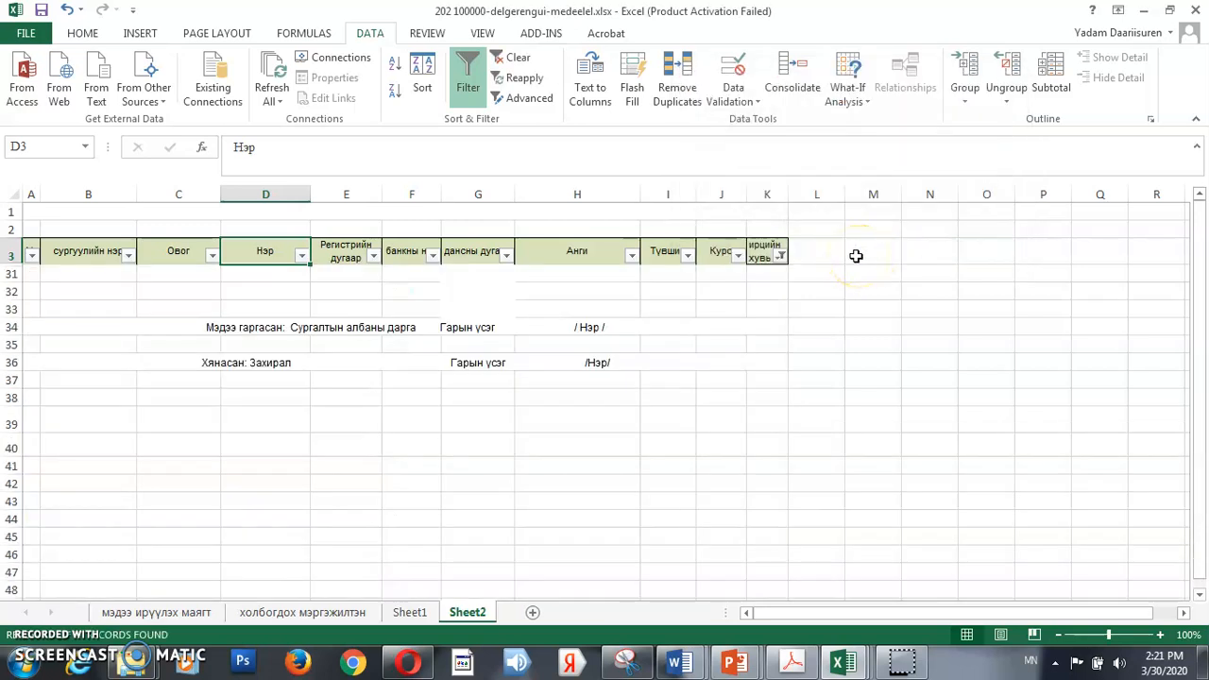
key("ctrl+z")
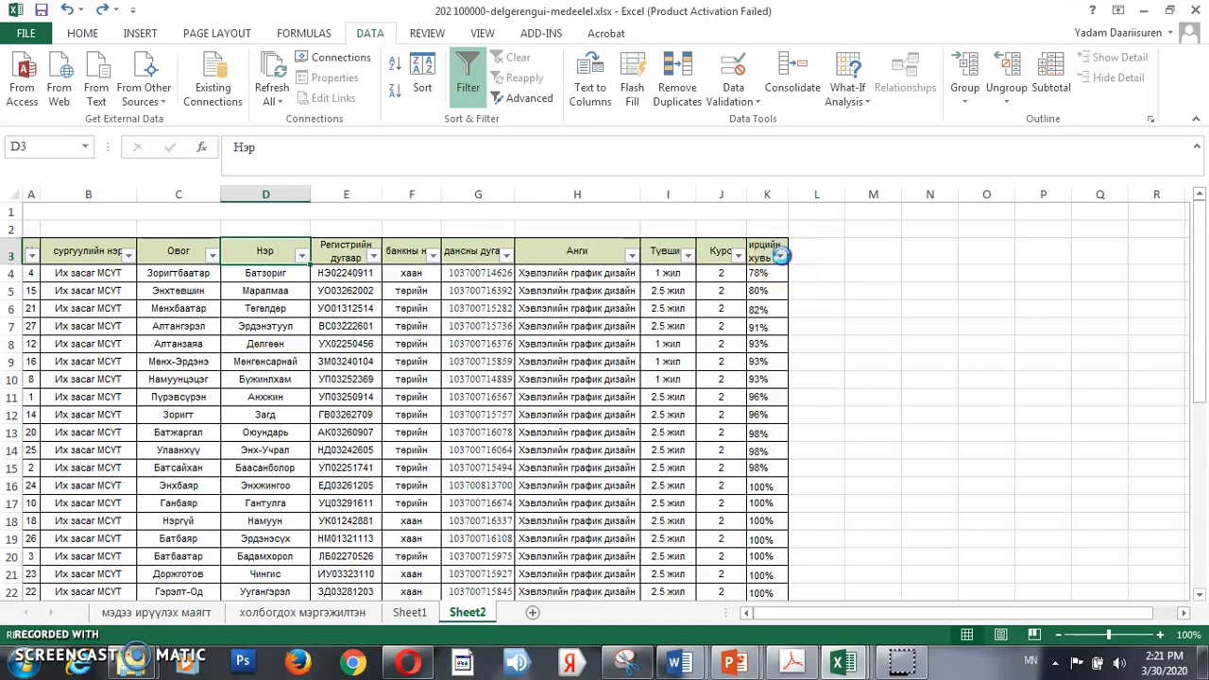
Try to show only rows where ирцийн хувь equals 100, entered without a percent sign, and undo the filter
left_click(780, 256)
mouse_move(764, 383)
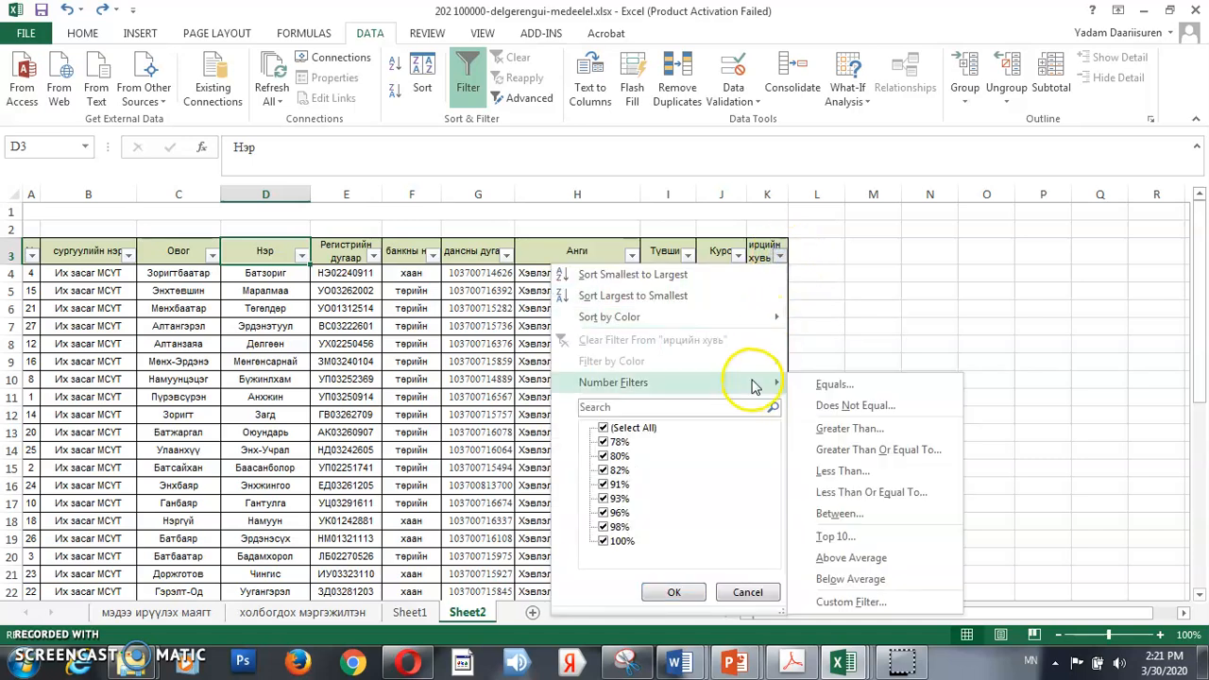
left_click(855, 385)
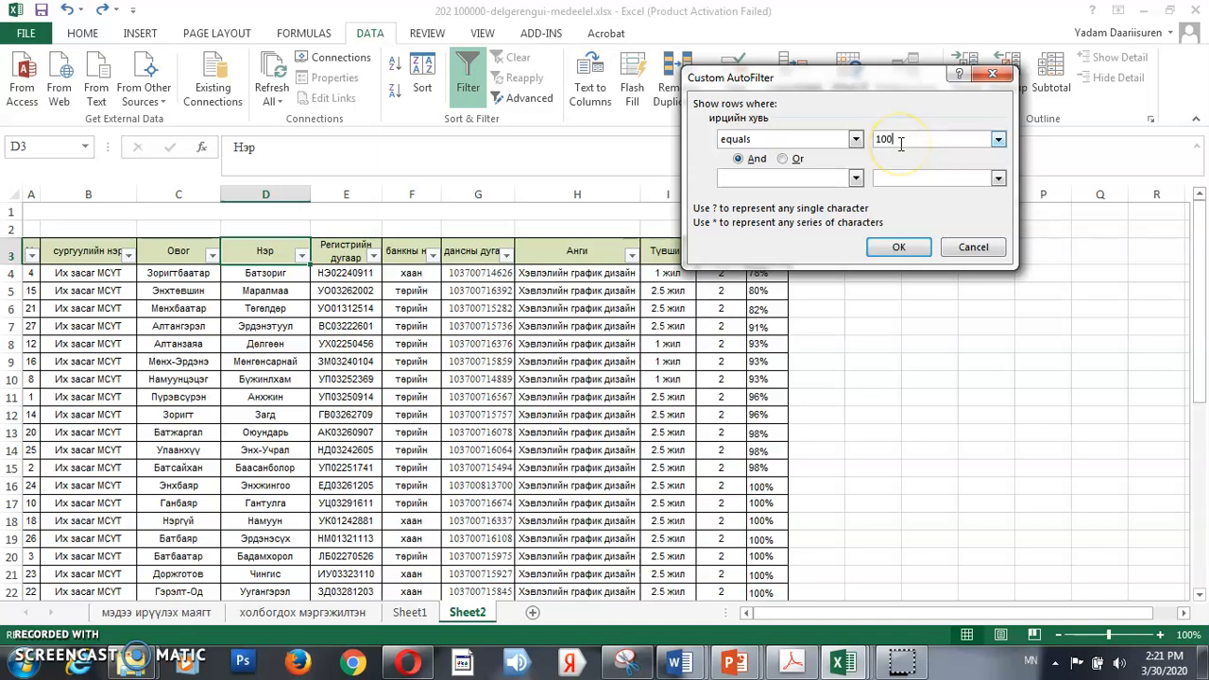
left_click(898, 246)
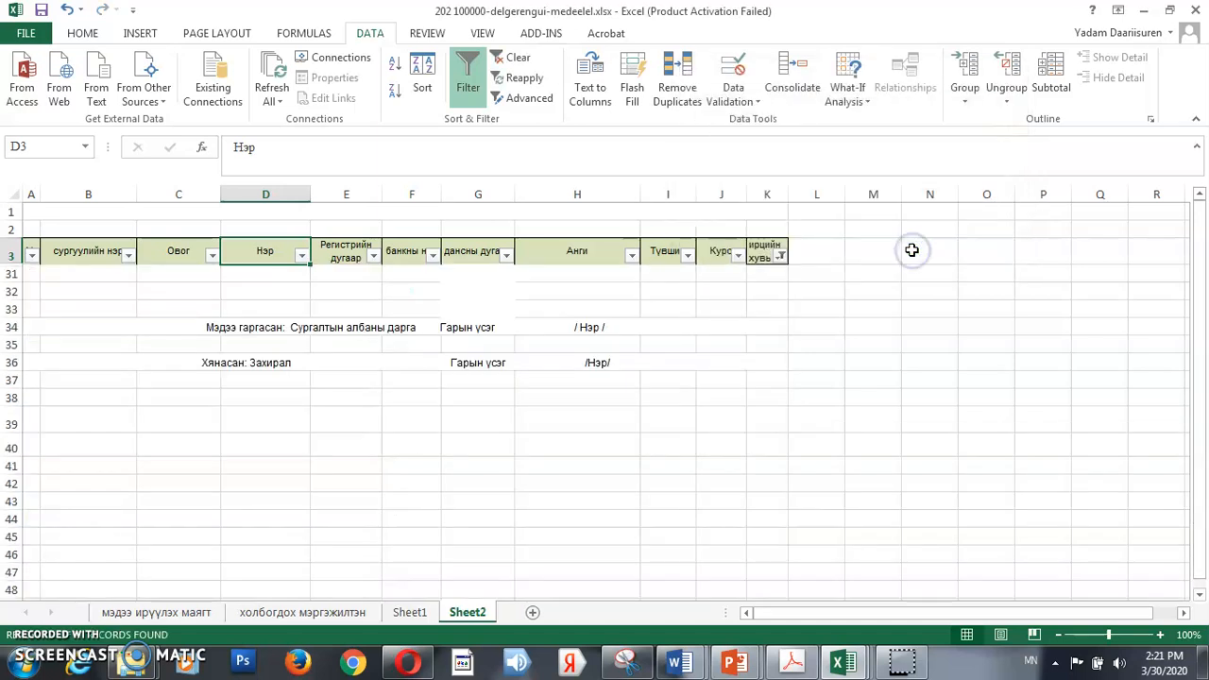
key("ctrl+z")
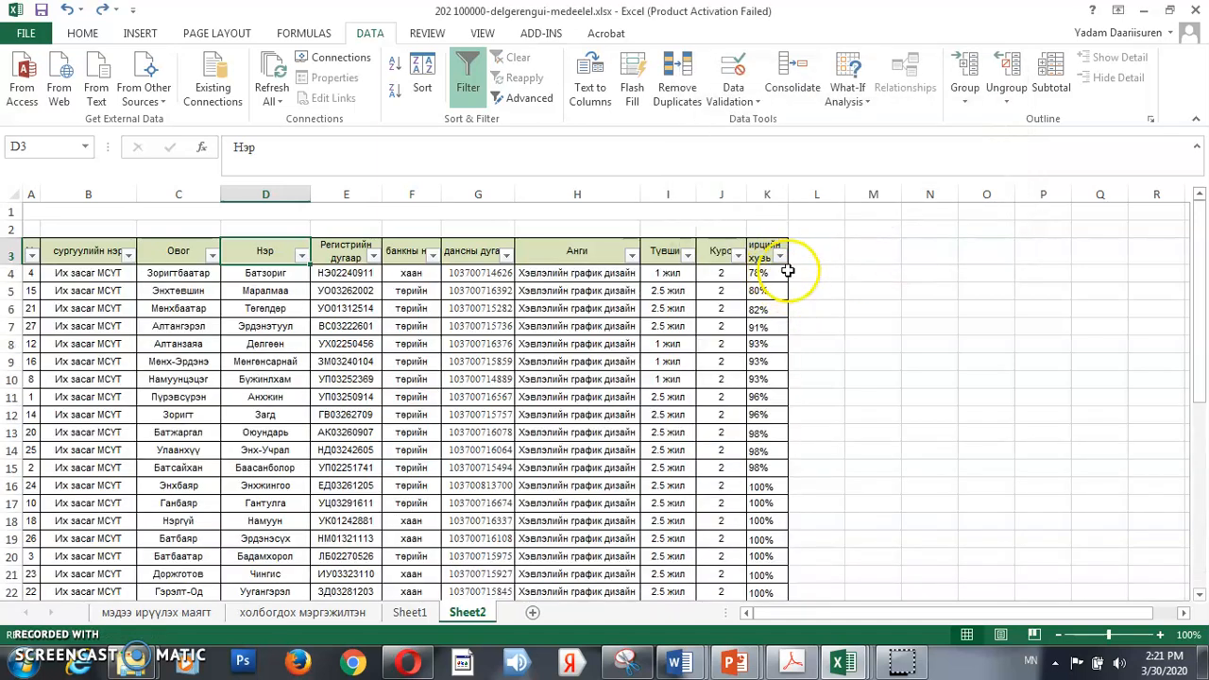
Show only rows where ирцийн хувь equals 100%, and reset the table's filtering by turning it off and on again
left_click(781, 257)
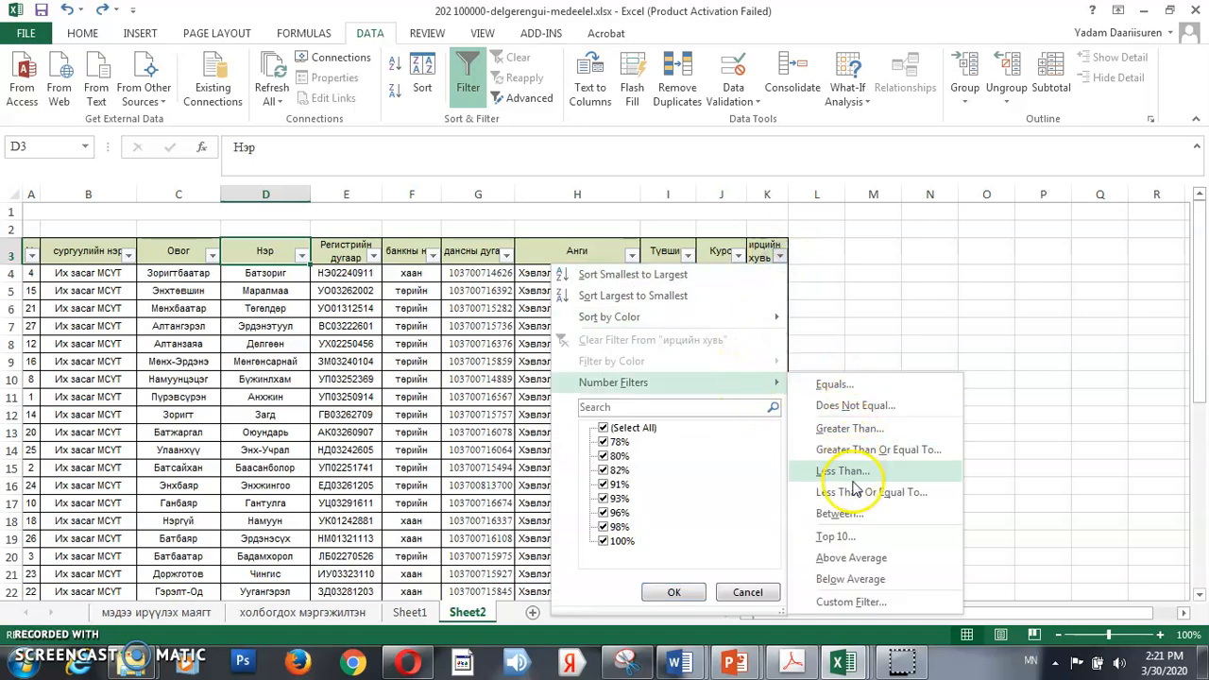
left_click(855, 387)
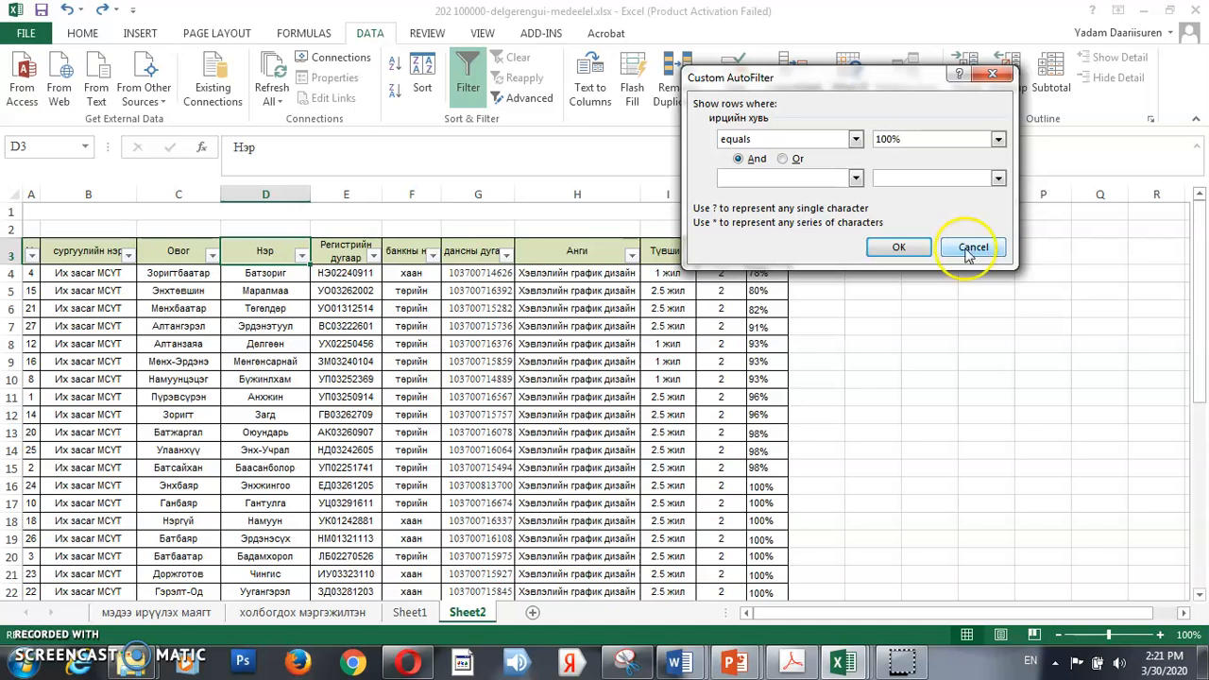
left_click(914, 246)
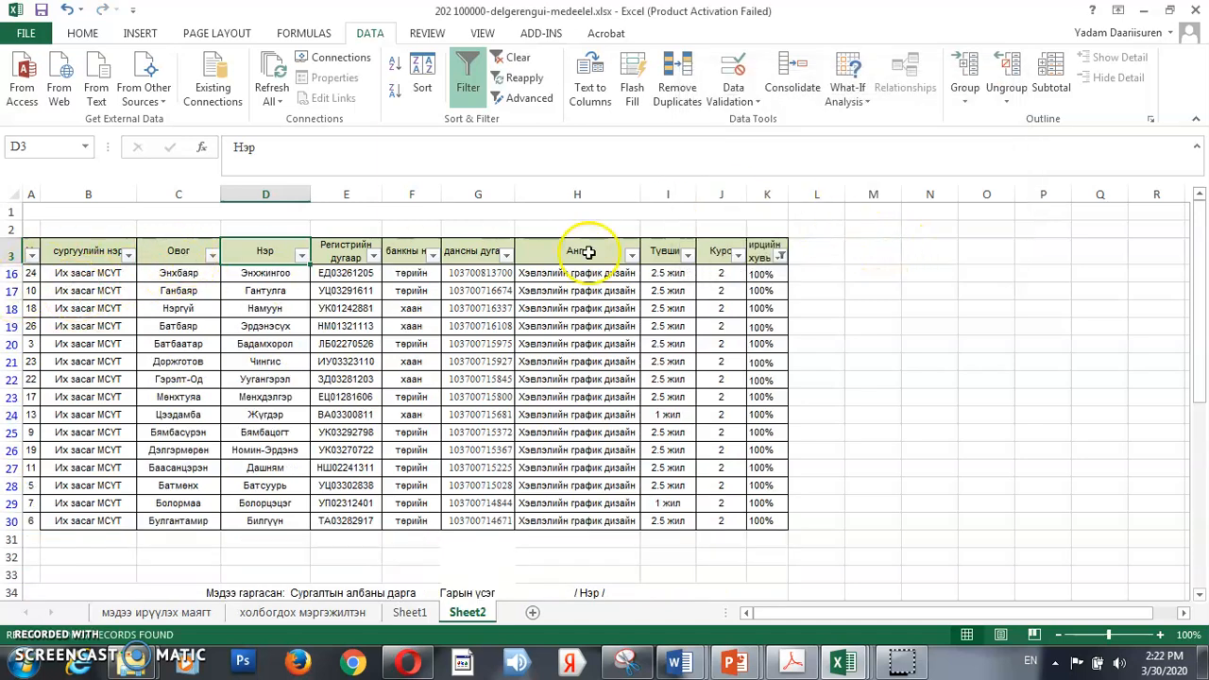
left_click(475, 79)
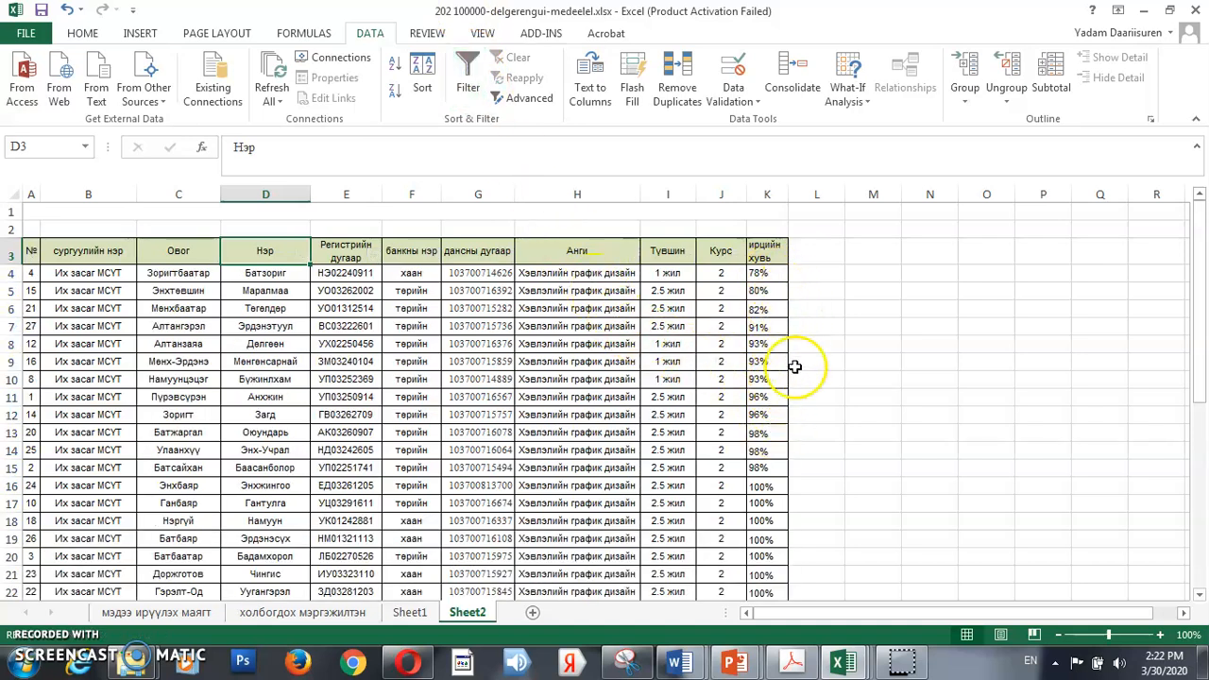
left_click(466, 65)
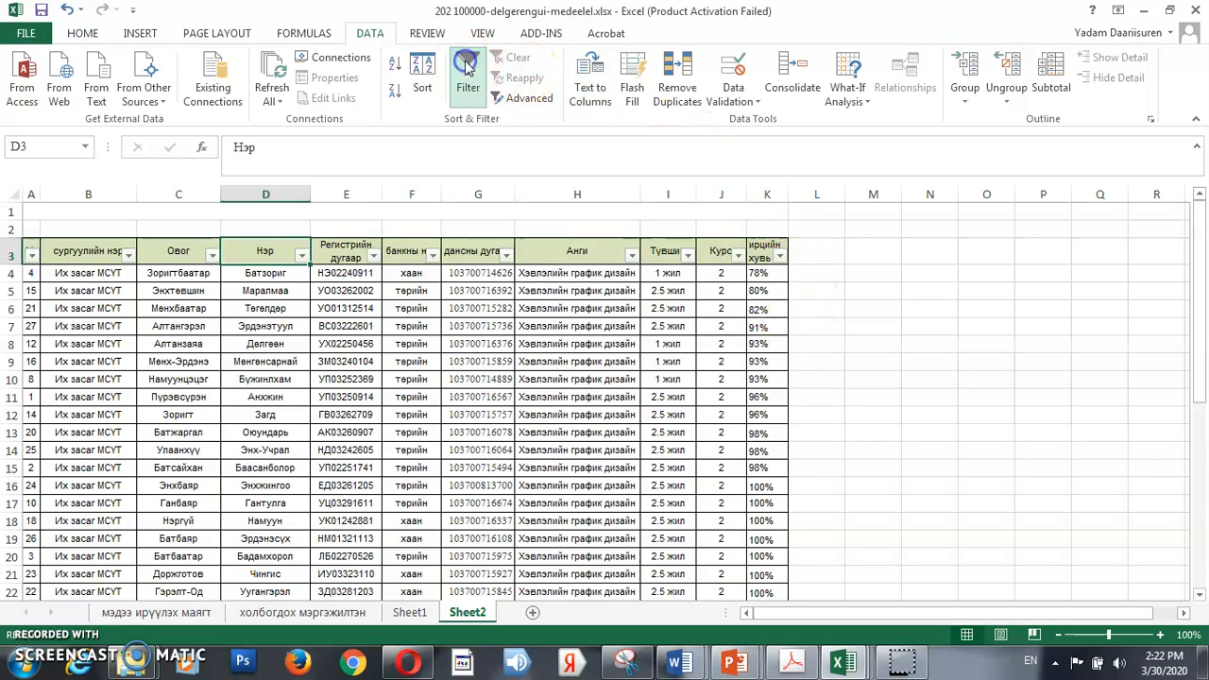
Apply a Between number filter to ирцийн хувь with a lower limit of 70% and an upper limit, and turn the table's filtering off
left_click(779, 256)
mouse_move(746, 389)
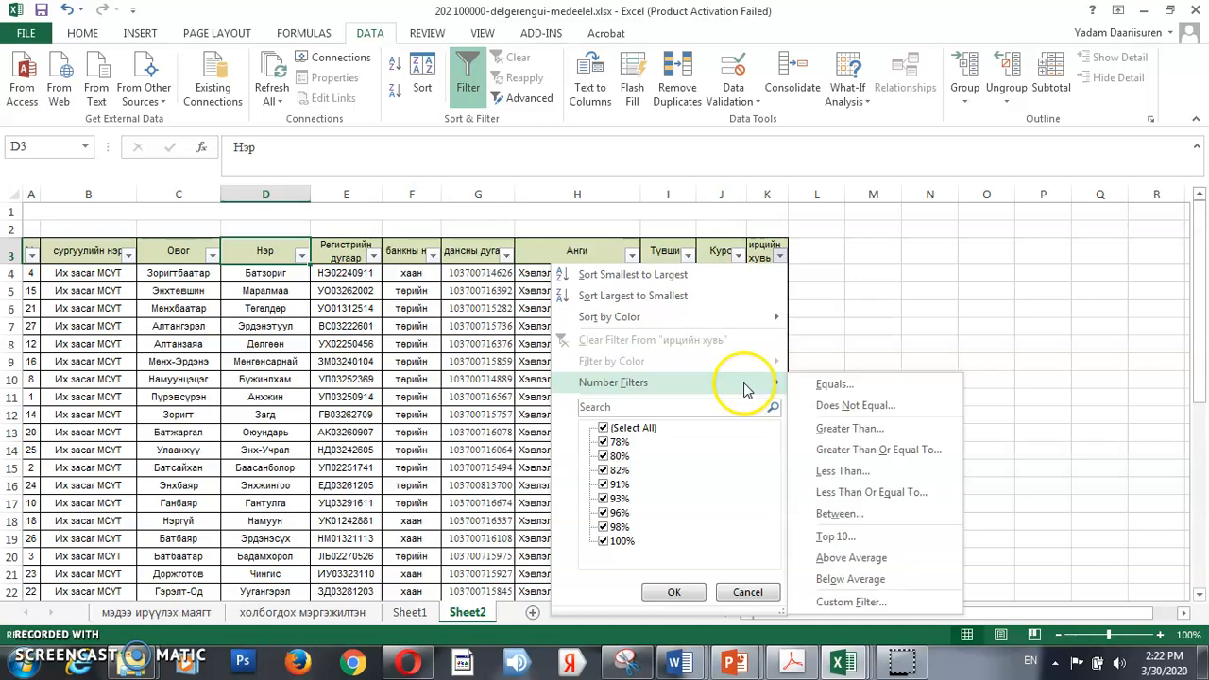
left_click(865, 518)
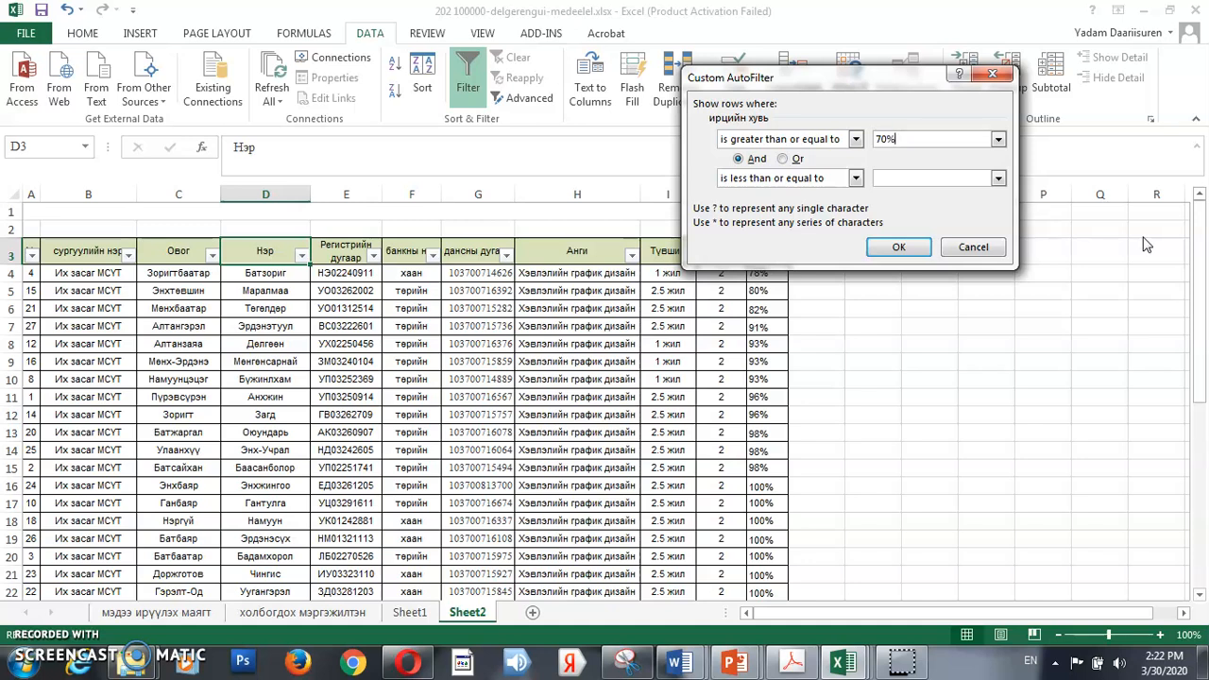
left_click(922, 181)
left_click(899, 246)
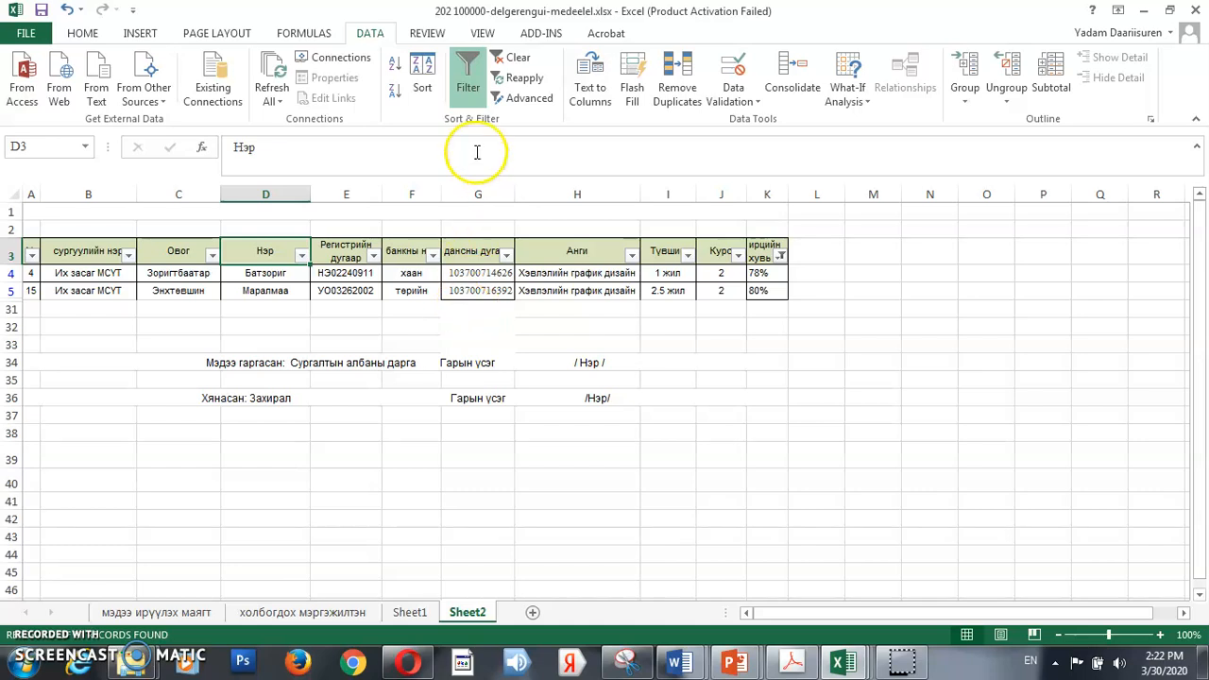
left_click(475, 73)
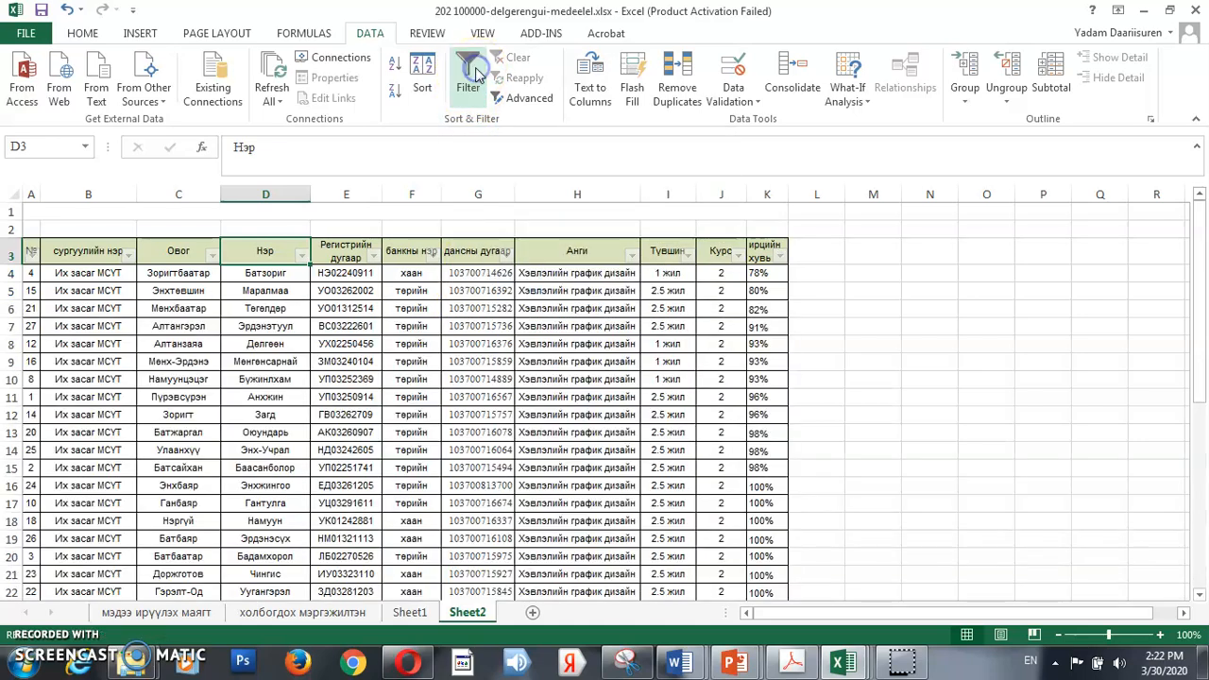